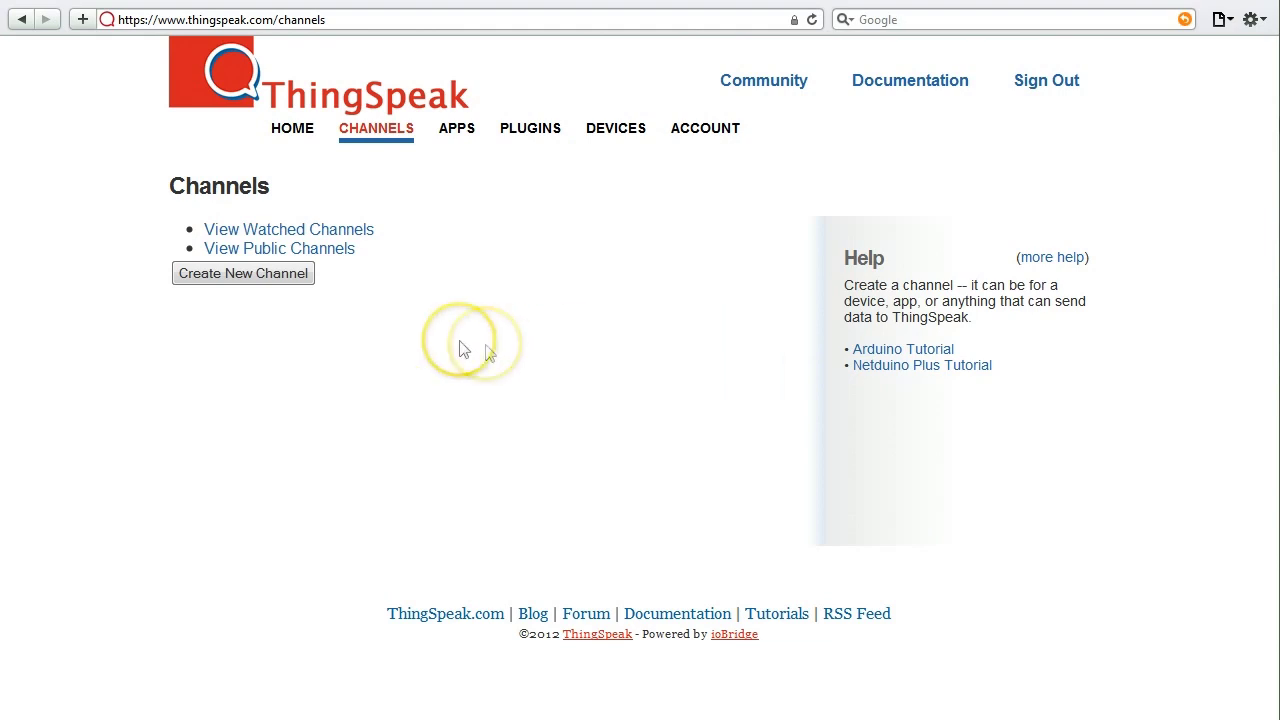
# Step: Create a new channel (Channel 2078) from the Channels page
pyautogui.click(306, 281)
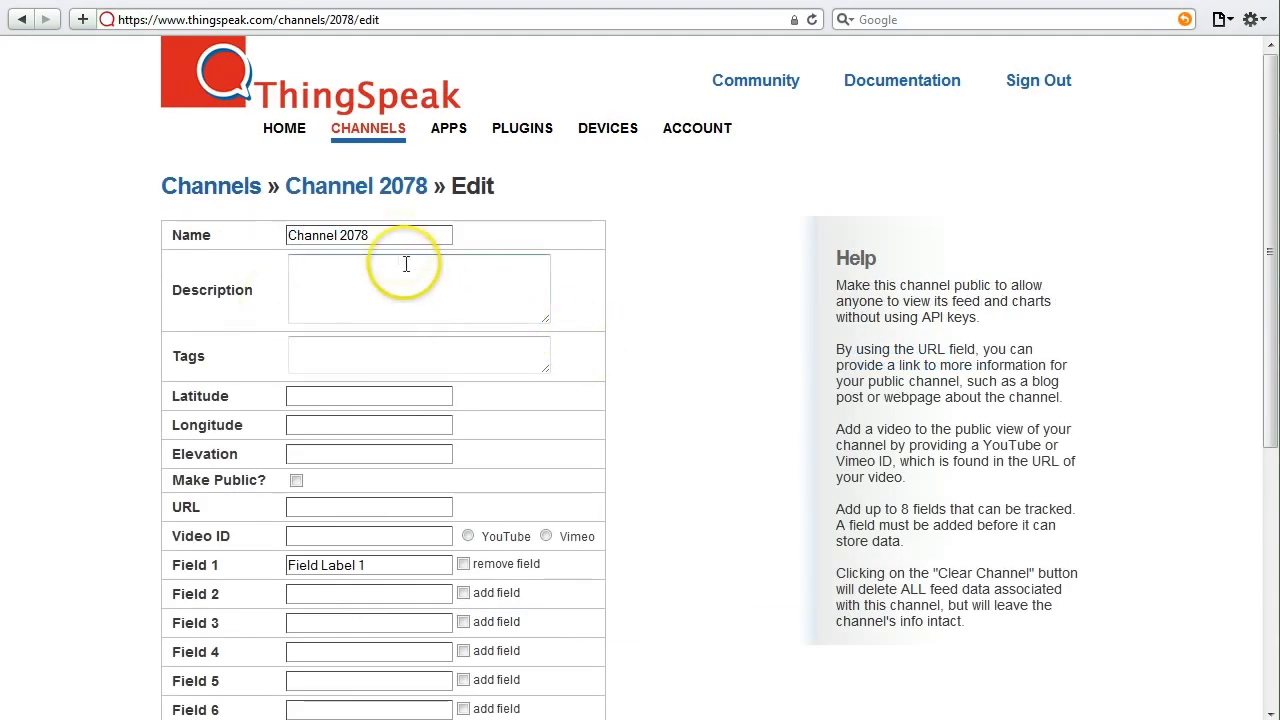
# Step: Go through the channel's description, tags, latitude, longitude and elevation entries
pyautogui.click(400, 233)
pyautogui.click(377, 298)
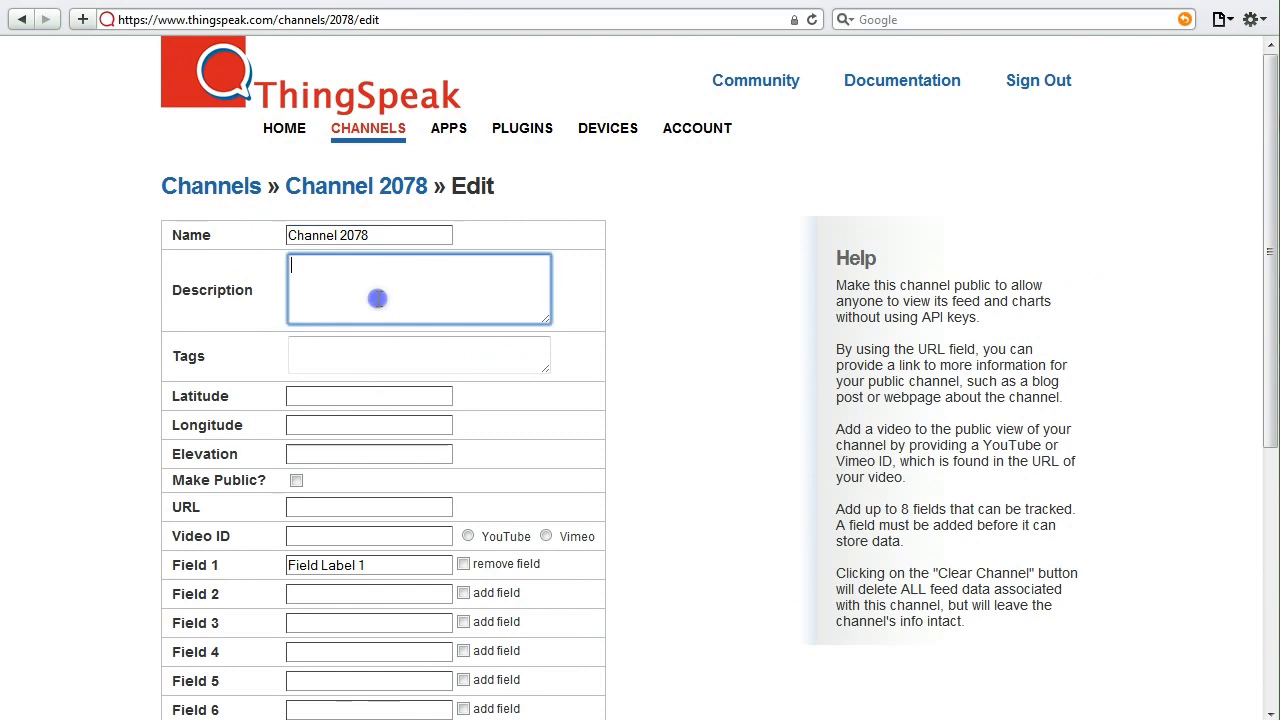
pyautogui.click(377, 349)
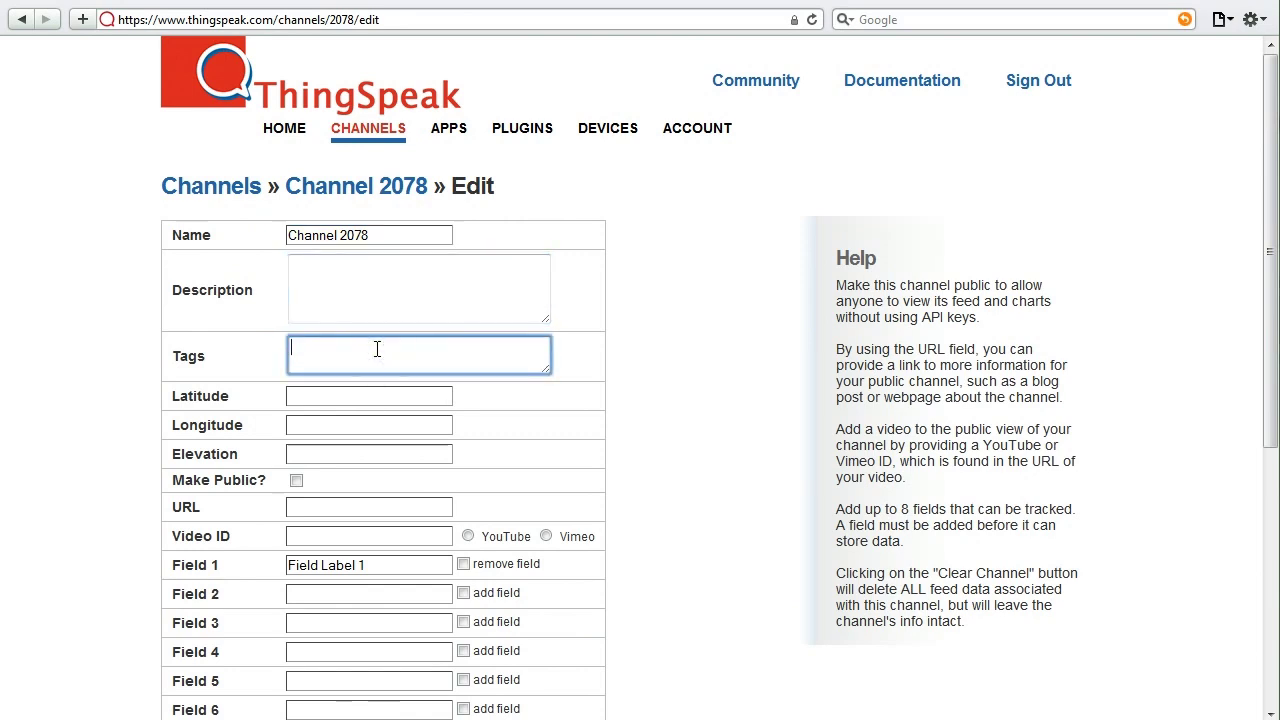
pyautogui.click(345, 397)
pyautogui.click(340, 425)
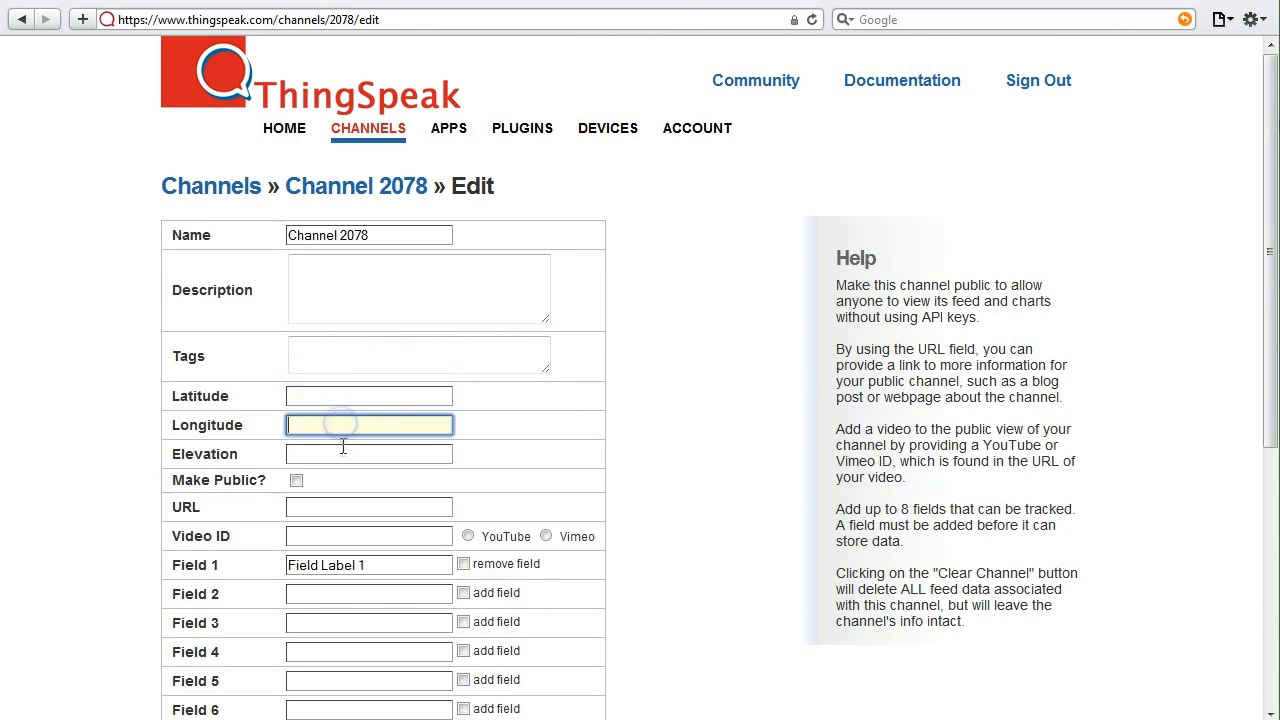
pyautogui.click(342, 453)
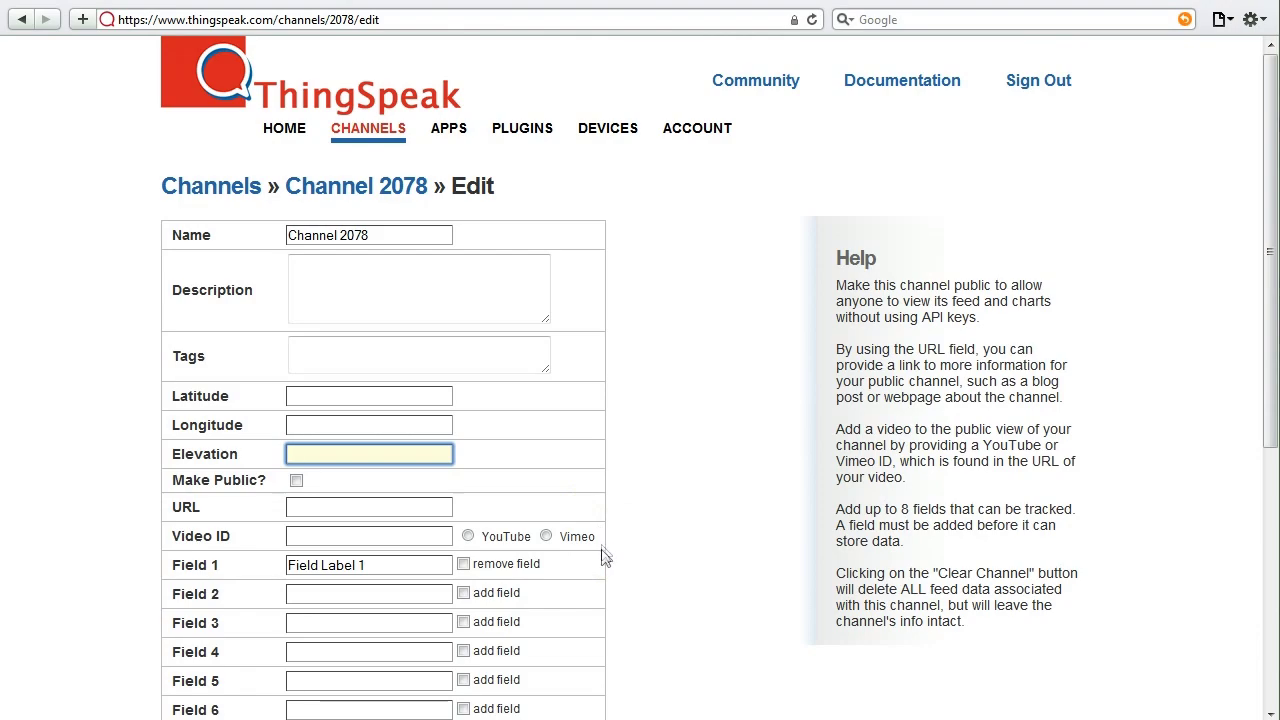
pyautogui.moveTo(1272, 437); pyautogui.dragTo(1261, 524)
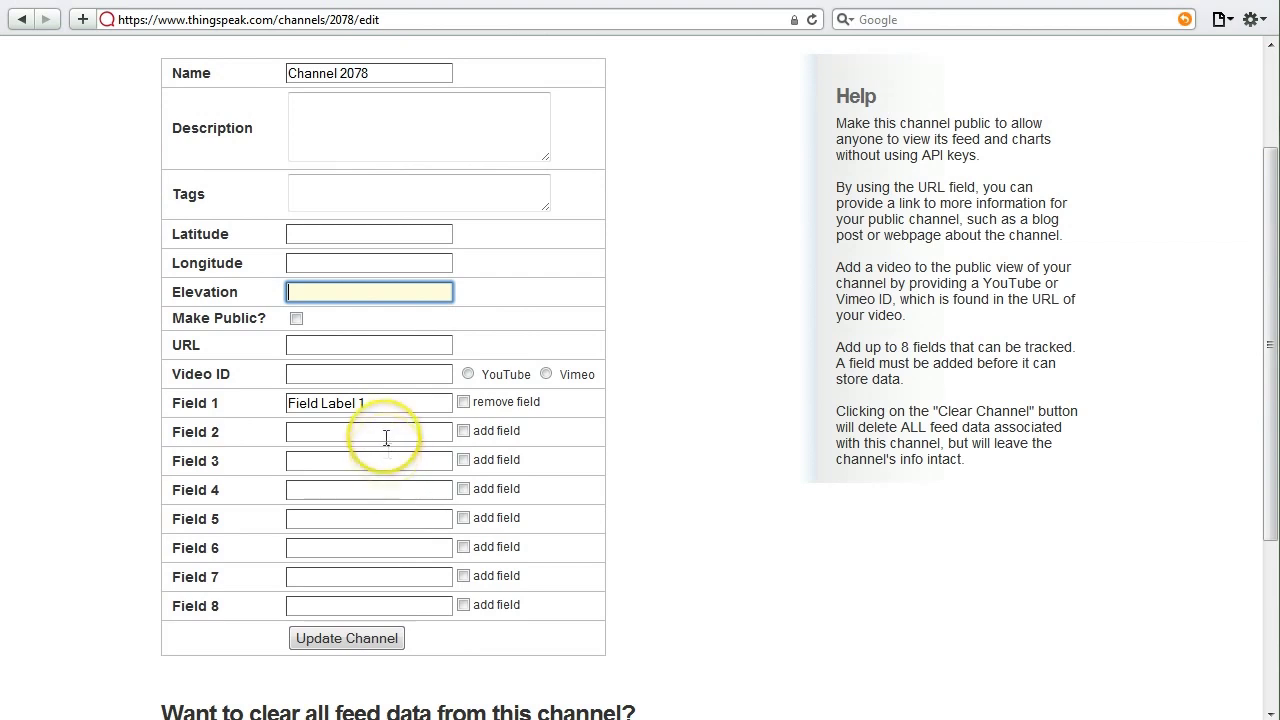
# Step: Relabel Field 1 from 'Field Label 1' to 'test' and save with Update Channel
pyautogui.click(383, 403)
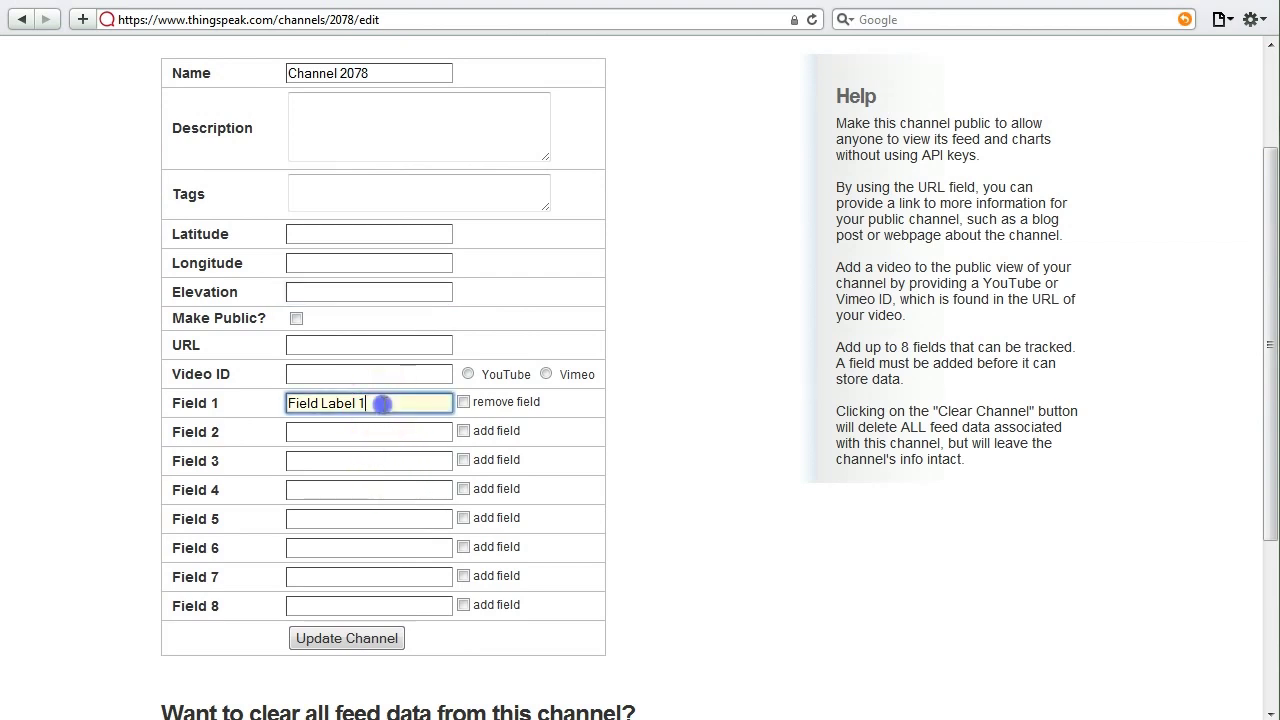
pyautogui.moveTo(383, 403); pyautogui.dragTo(285, 418)
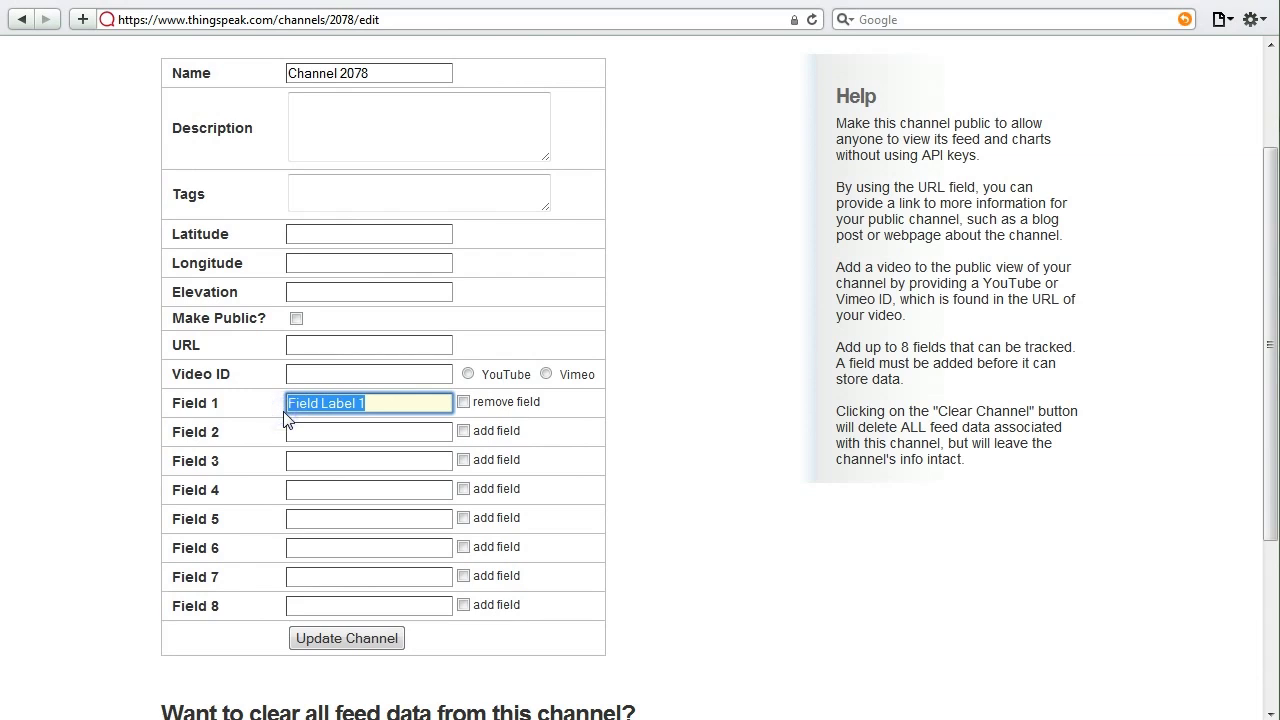
pyautogui.write('test')
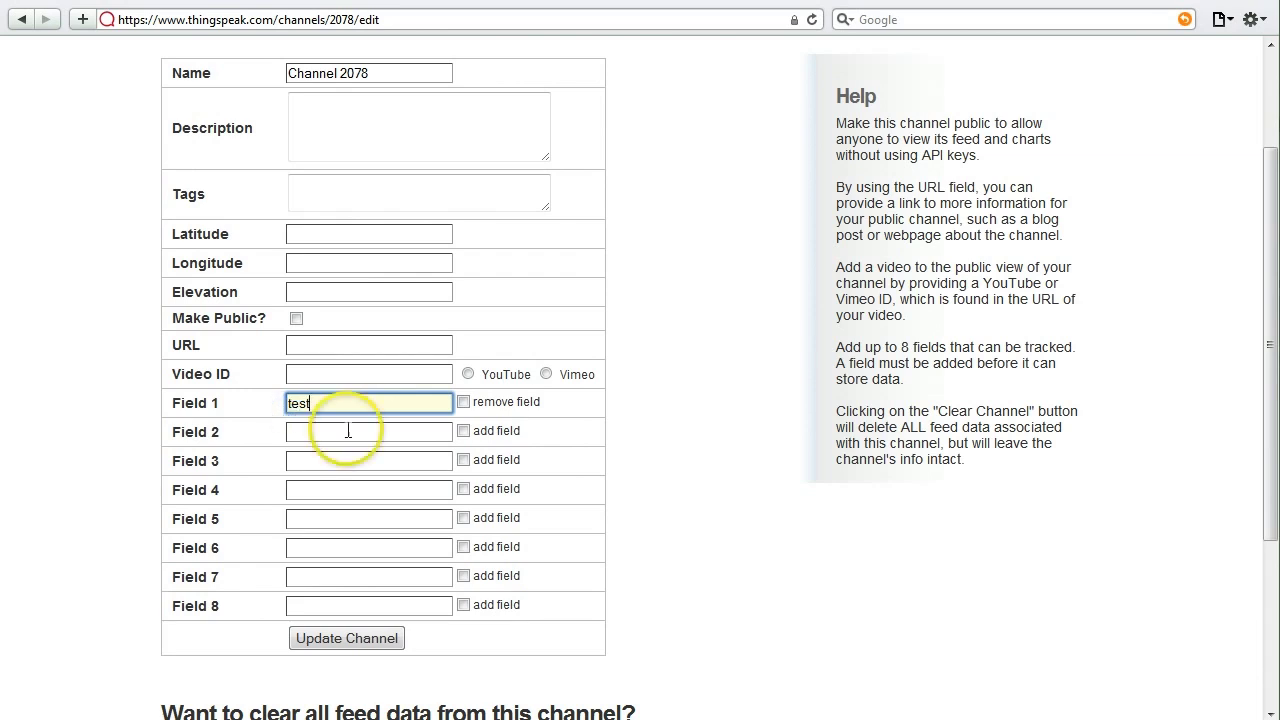
pyautogui.click(357, 643)
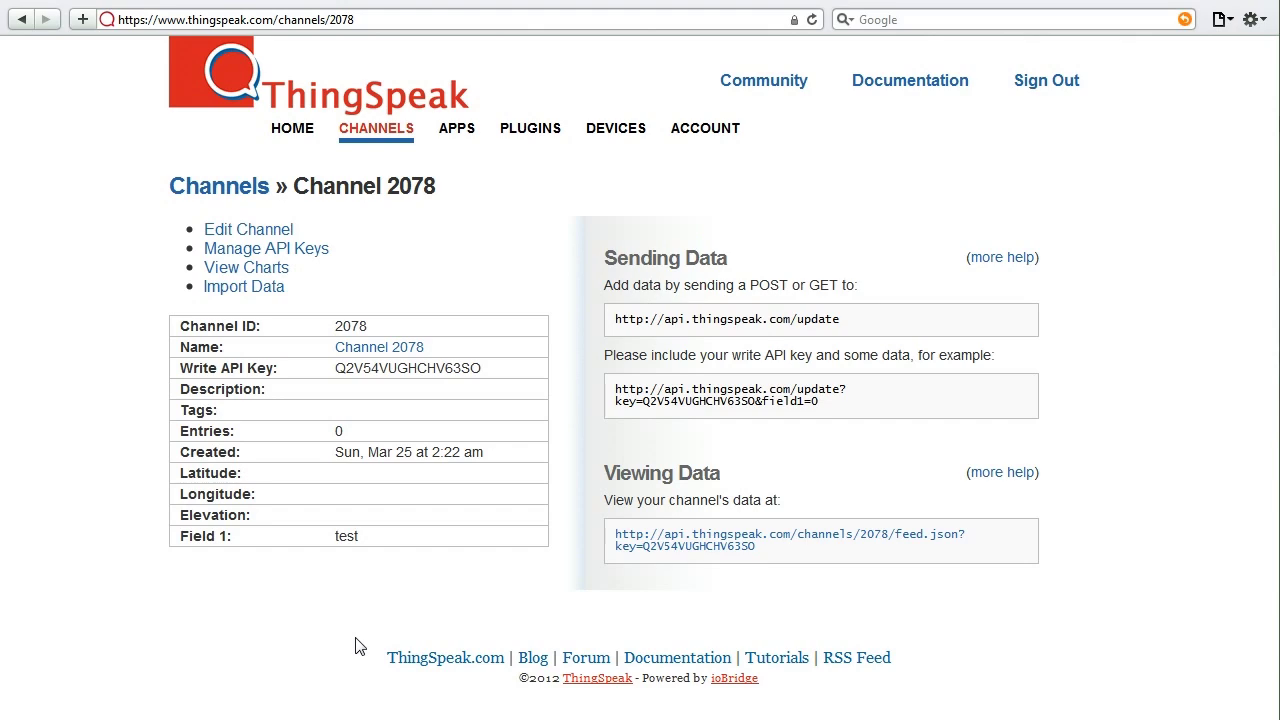
# Step: Bring the Poster window up over the Channel 2078 page
pyautogui.moveTo(800, 719); pyautogui.dragTo(373, 94)
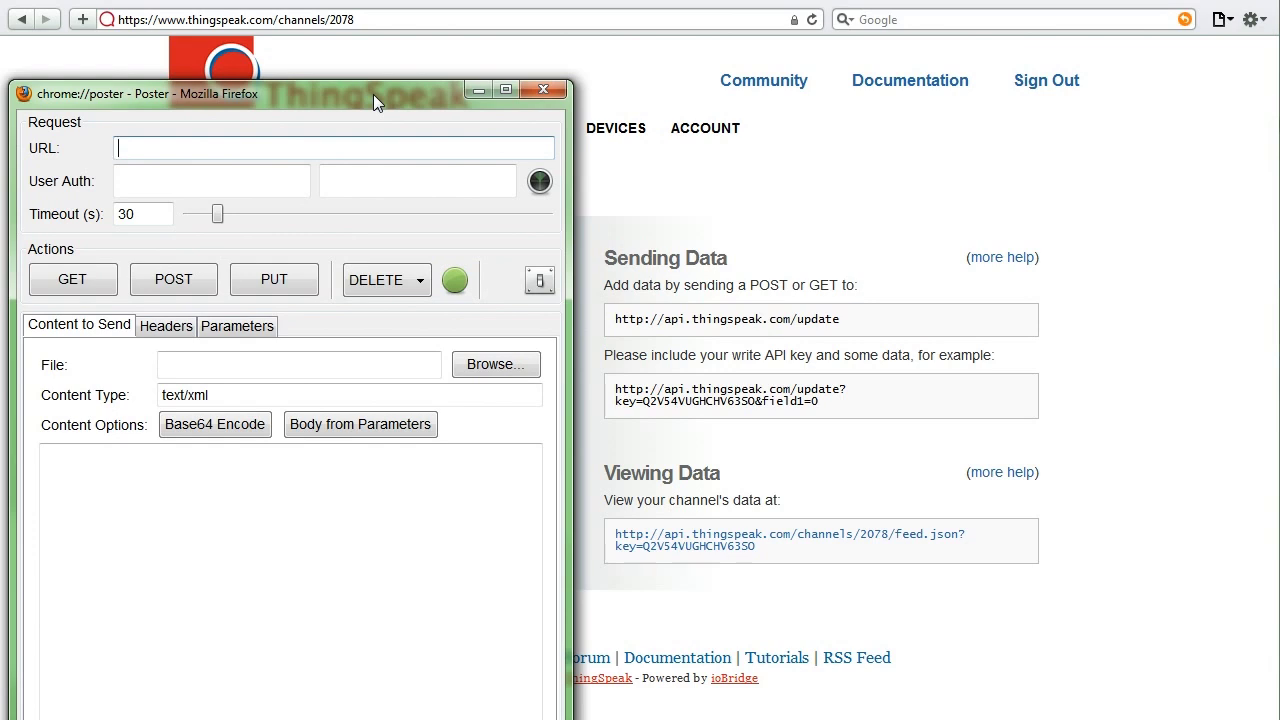
pyautogui.click(324, 97)
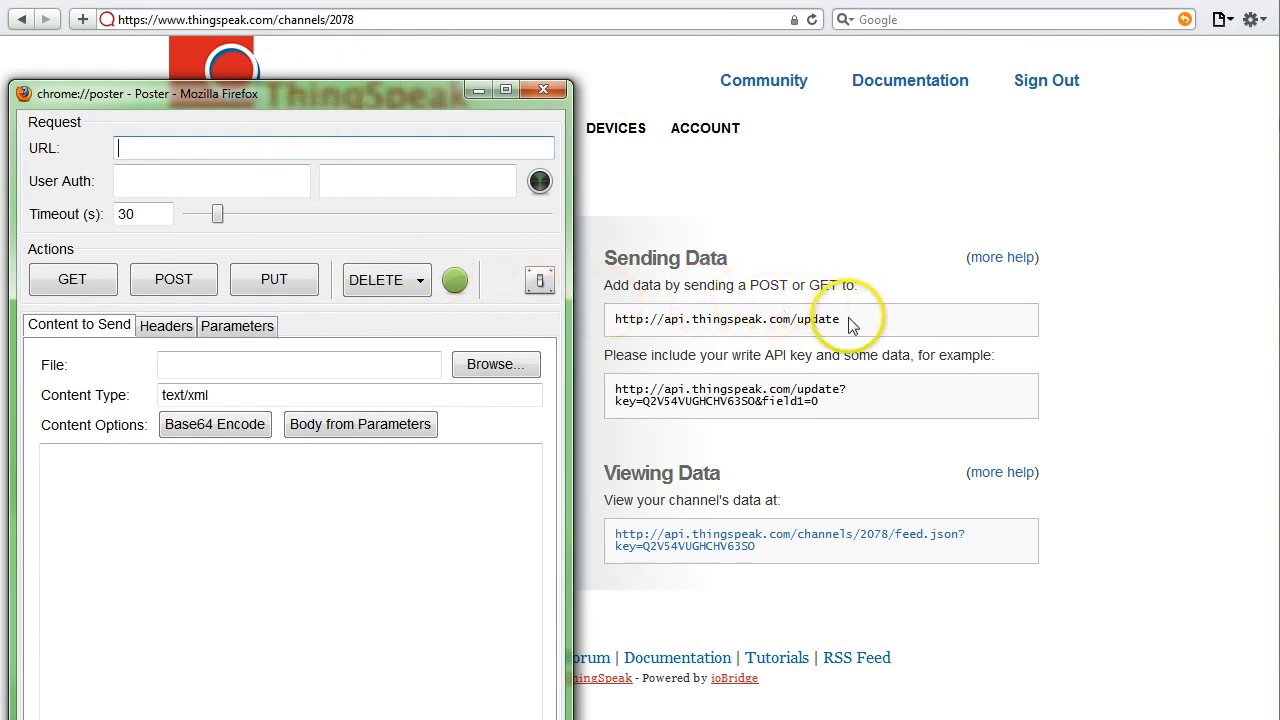
pyautogui.moveTo(848, 321); pyautogui.dragTo(614, 320)
pyautogui.hotkey('ctrl', 'c')
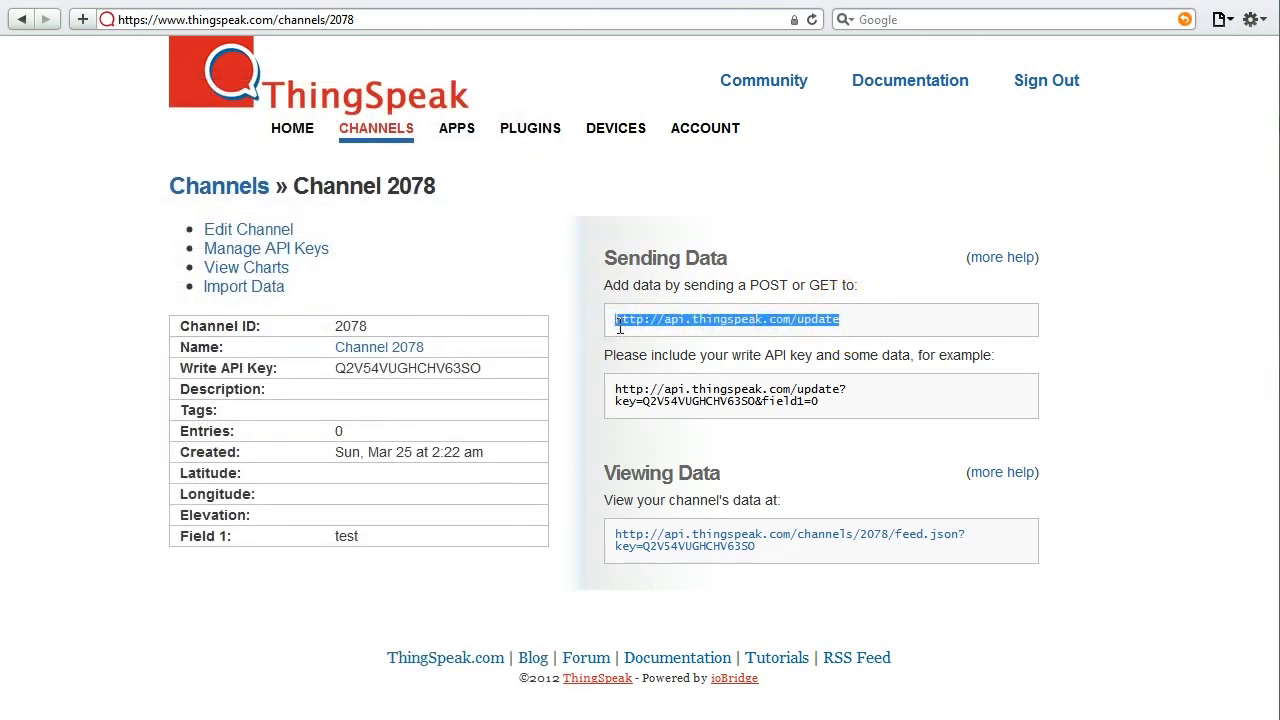
pyautogui.hotkey('alt', 'Tab')
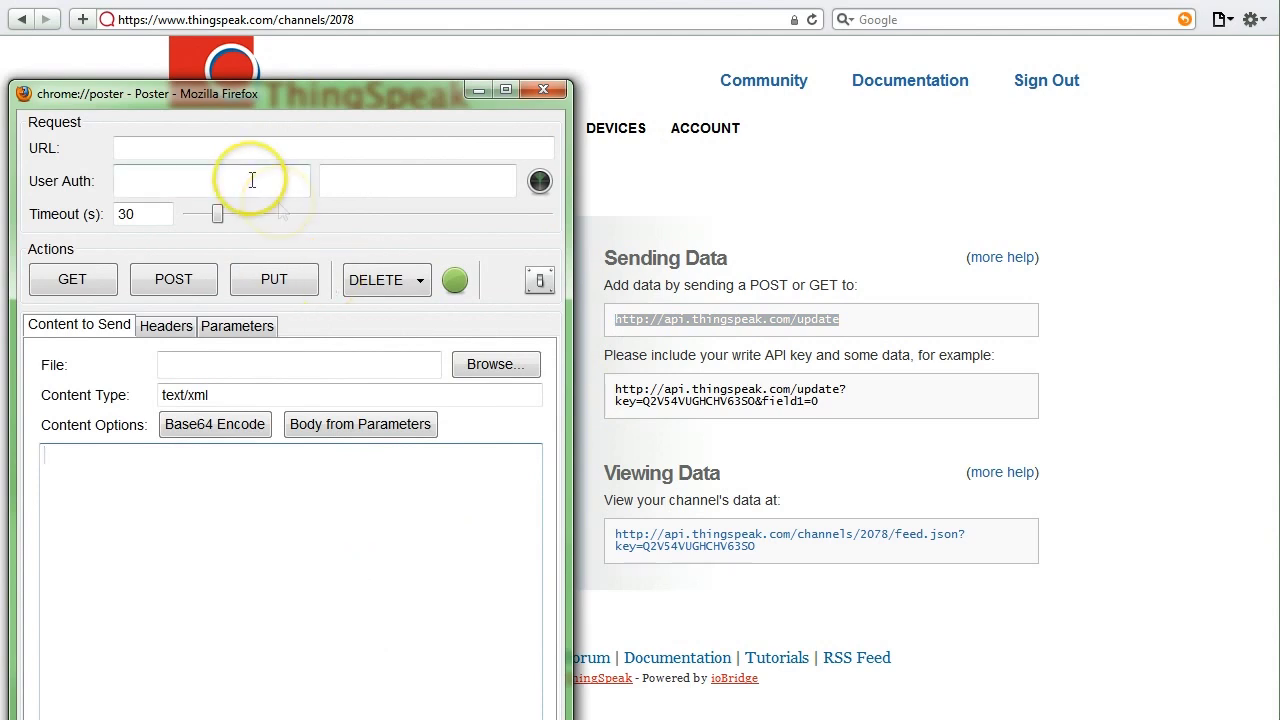
pyautogui.click(214, 149)
pyautogui.hotkey('ctrl', 'v')
# Step: Fill the form-encoded body with key= plus the channel's write API key and &field1=123
pyautogui.click(106, 512)
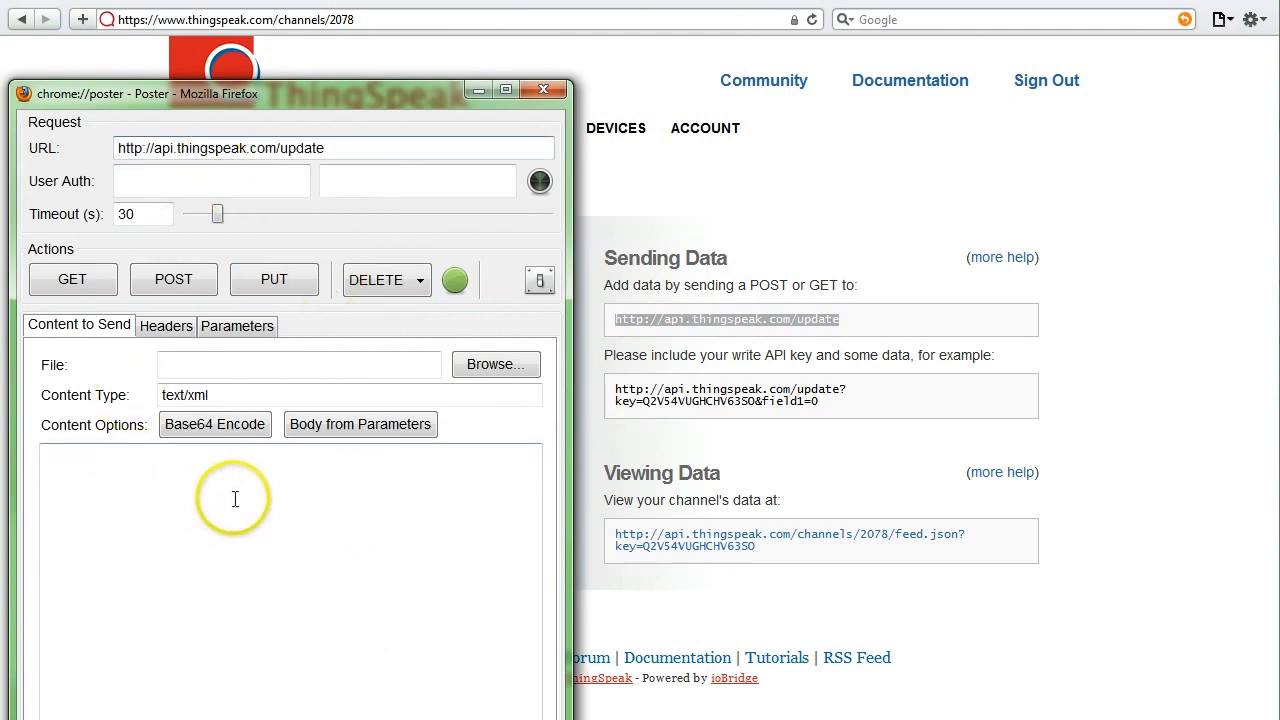
pyautogui.click(352, 438)
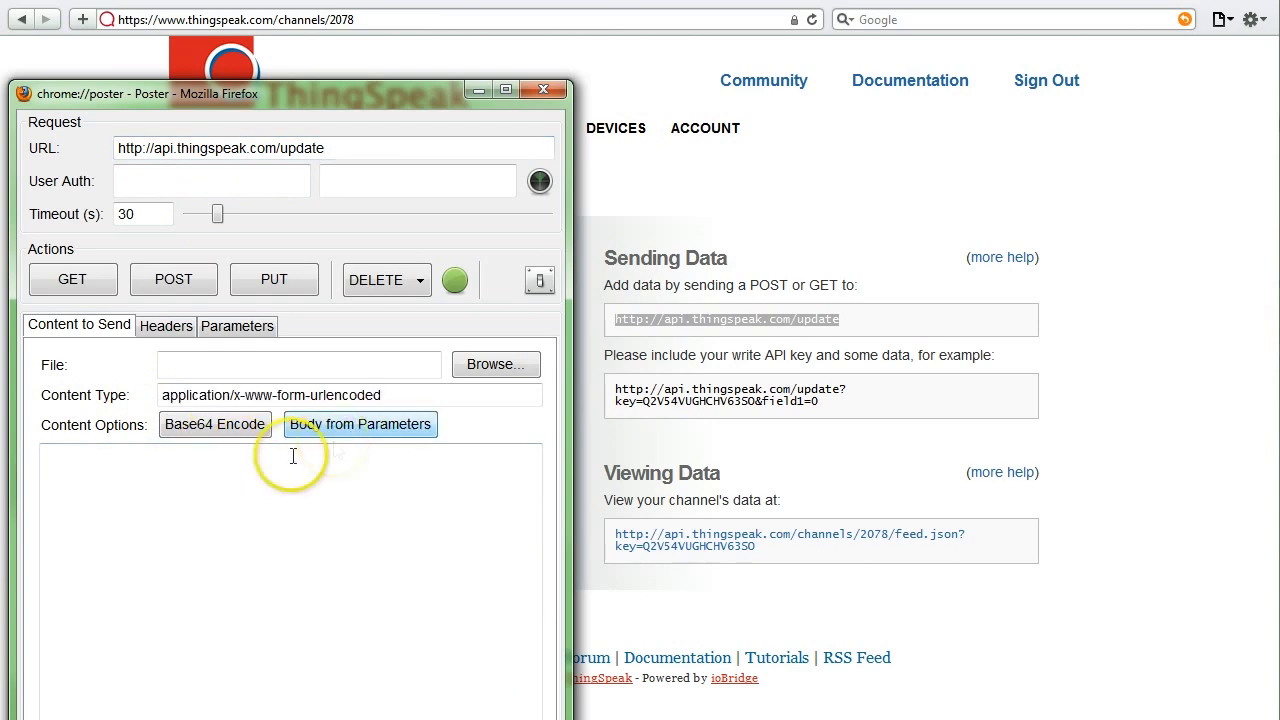
pyautogui.click(154, 483)
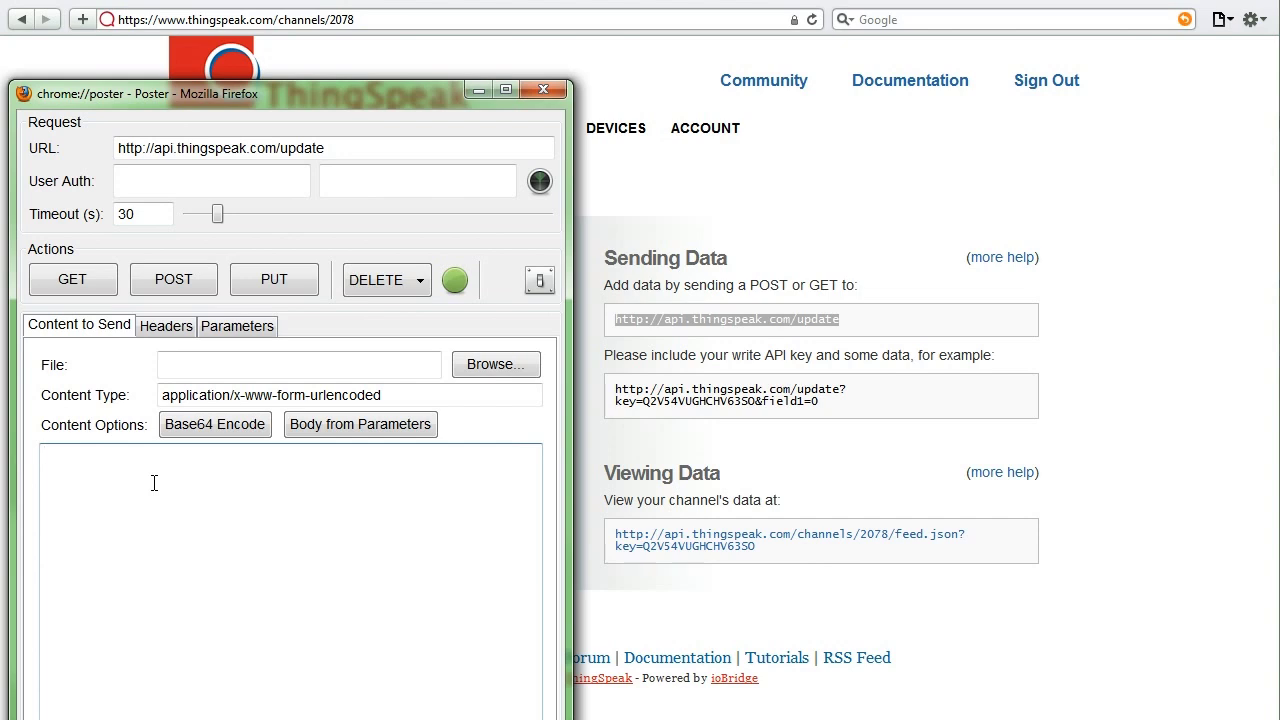
pyautogui.write('key=')
pyautogui.click(652, 431)
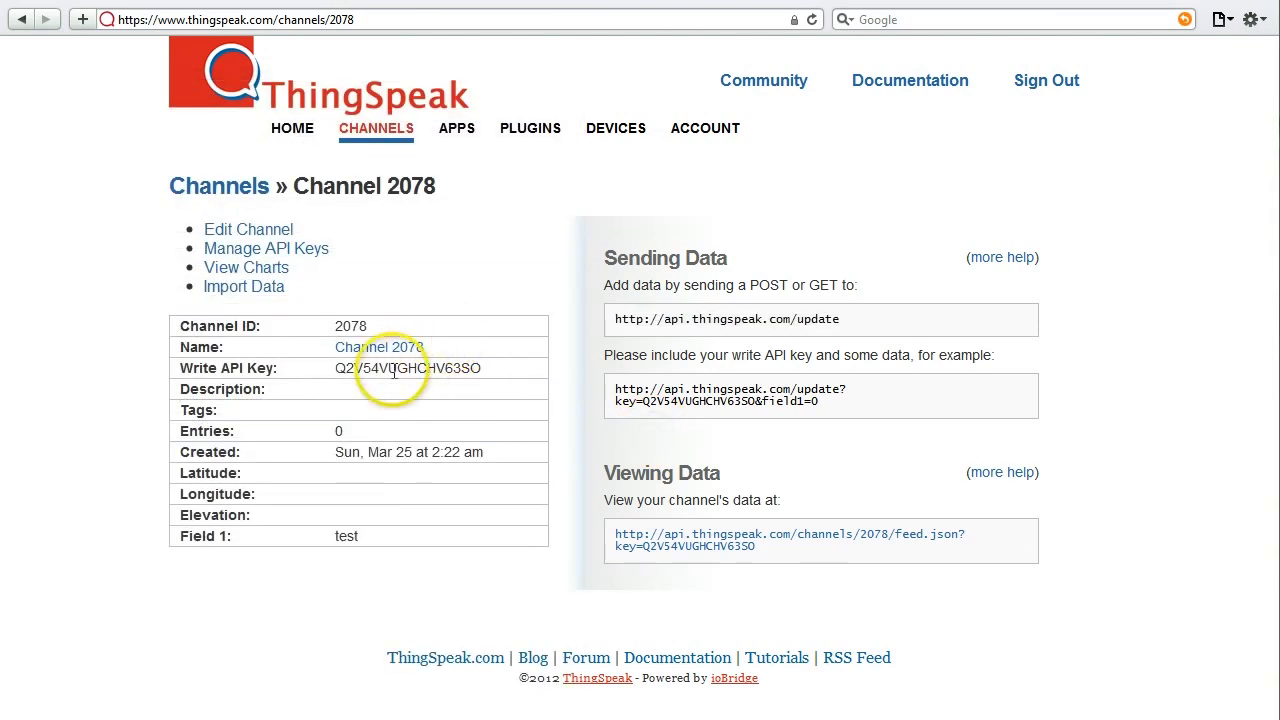
pyautogui.doubleClick(393, 369)
pyautogui.hotkey('ctrl', 'c')
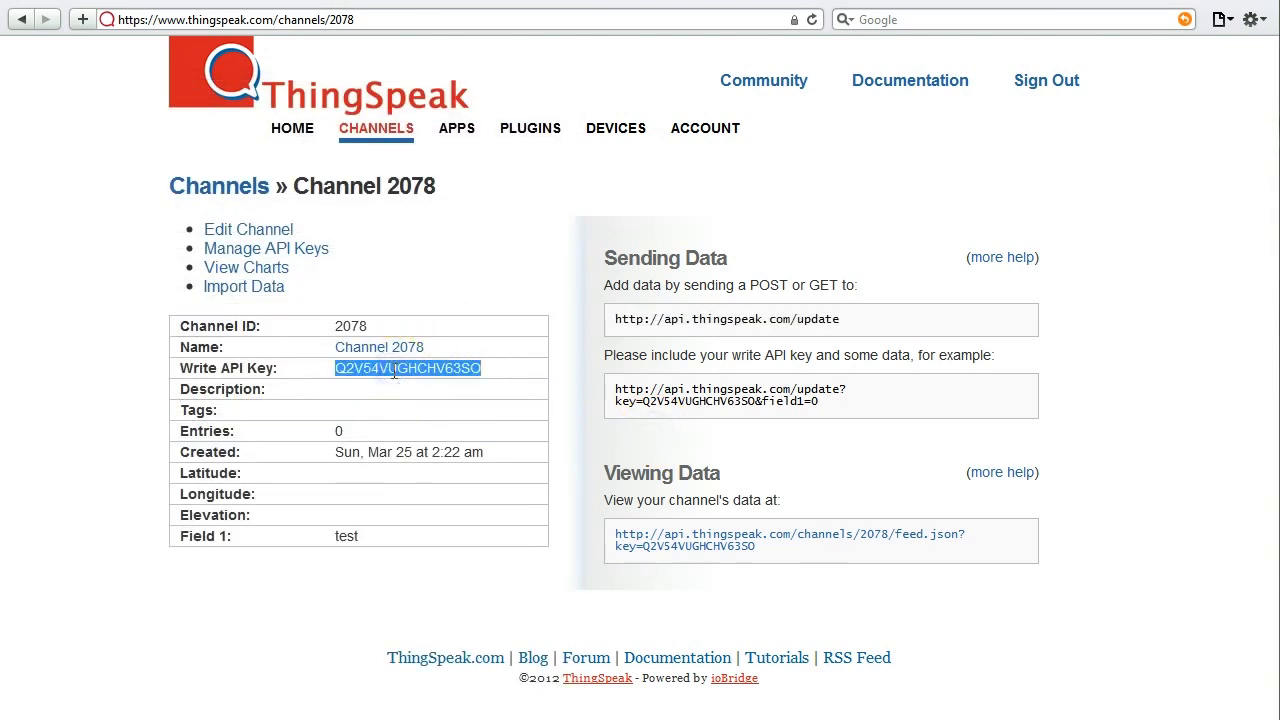
pyautogui.click(323, 638)
pyautogui.click(115, 457)
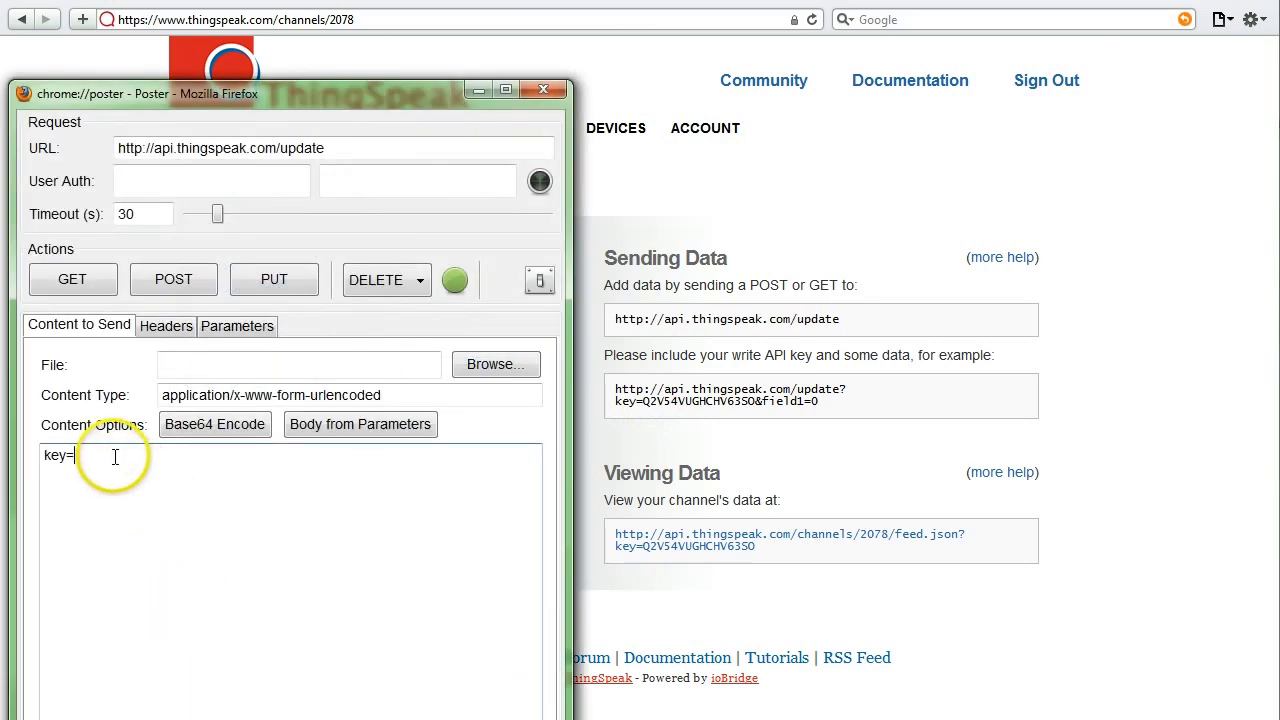
pyautogui.hotkey('ctrl', 'v')
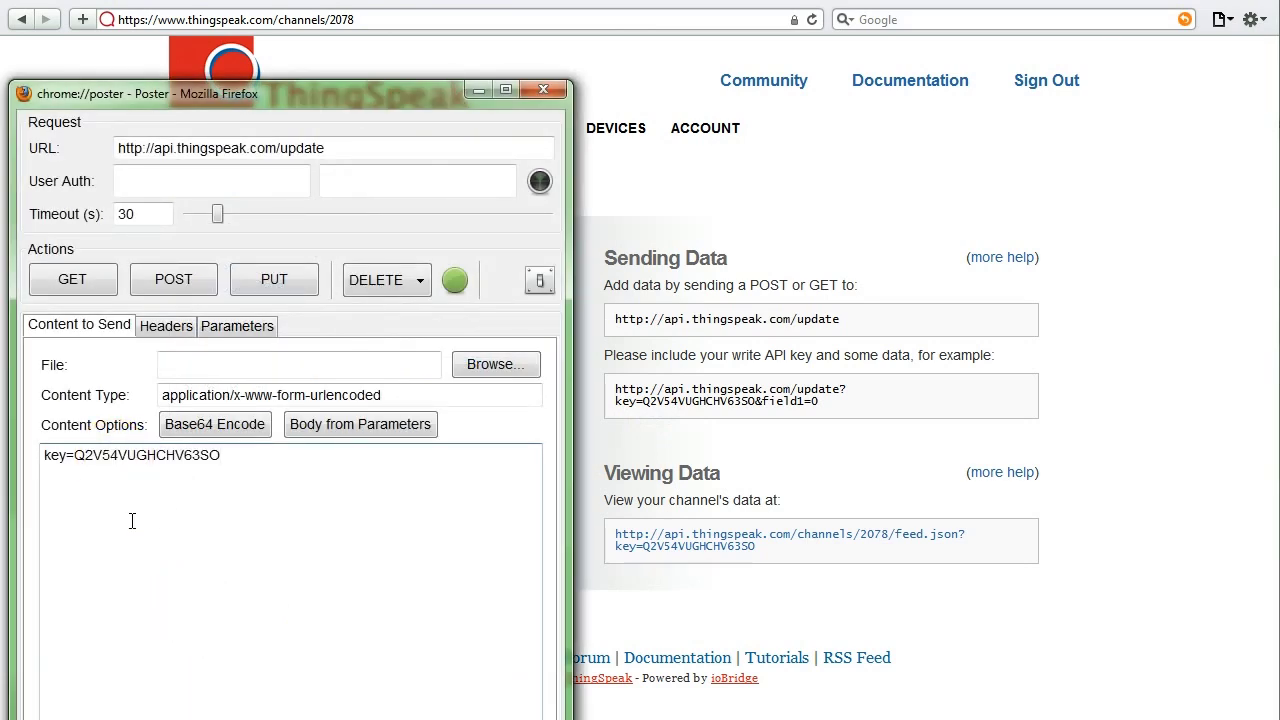
pyautogui.write('&field1=123')
pyautogui.click(152, 525)
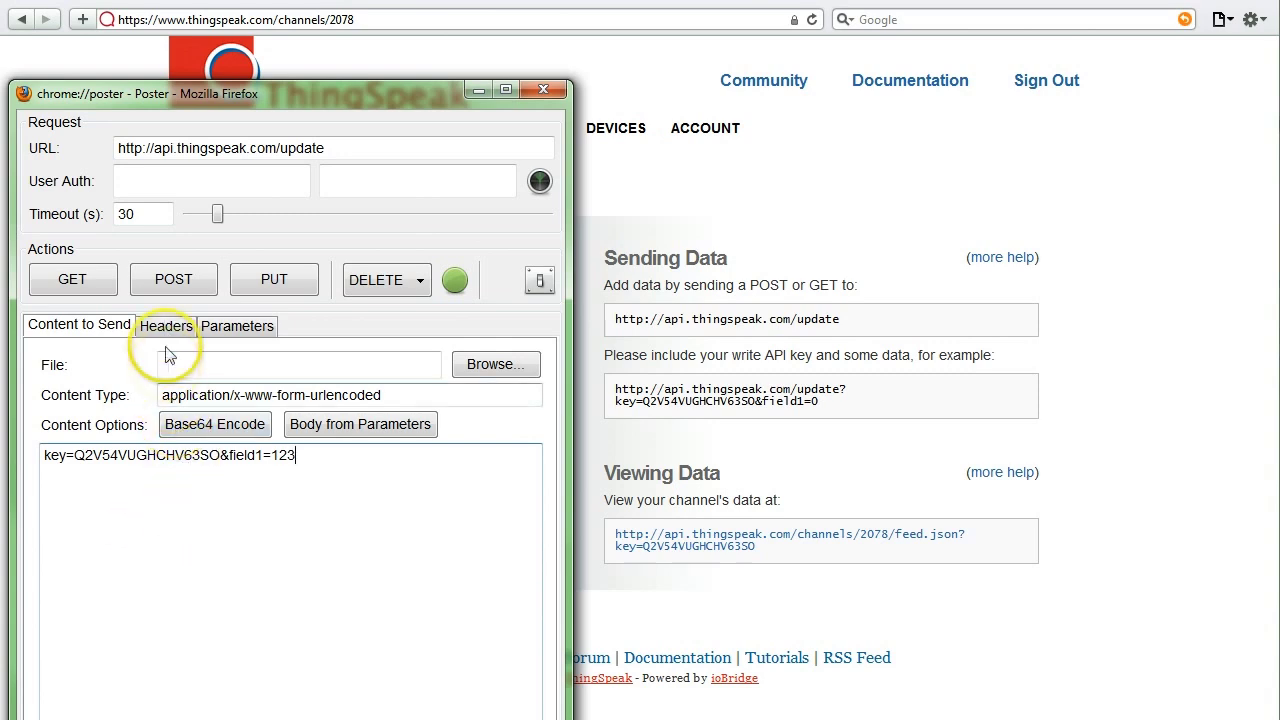
# Step: Post field1=123, then change the value to 124 and post again
pyautogui.click(166, 290)
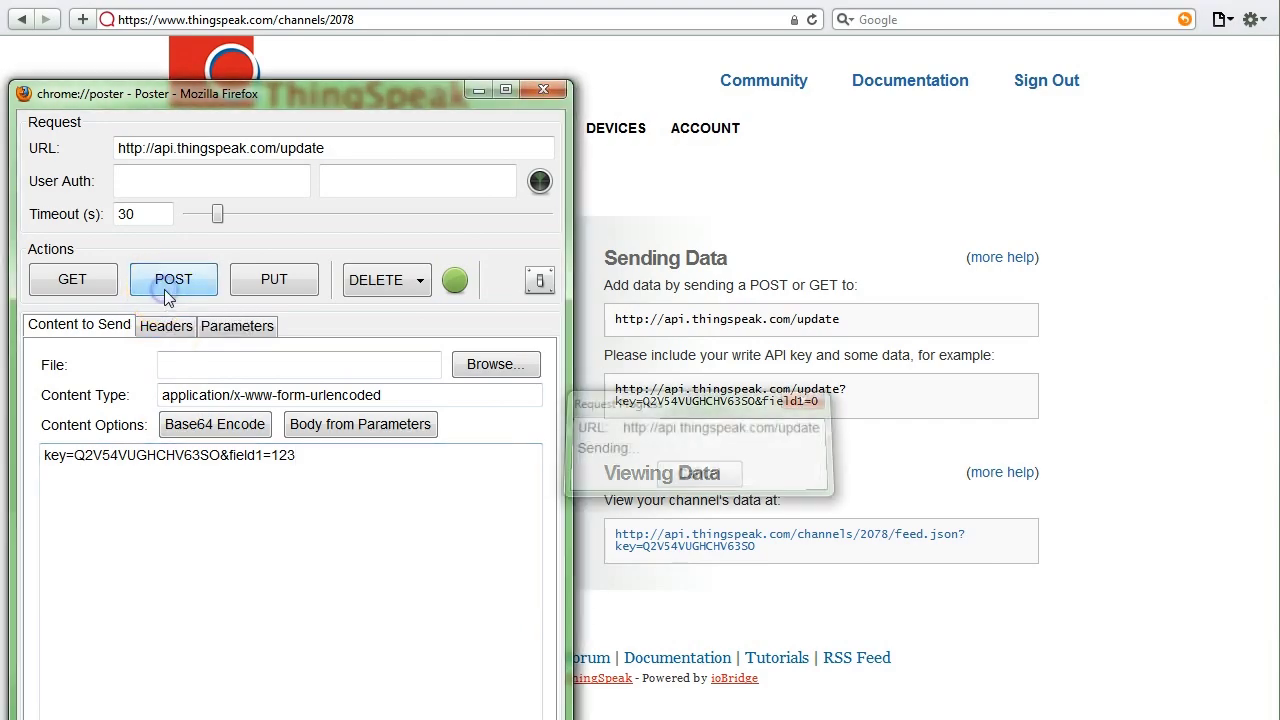
pyautogui.moveTo(708, 100); pyautogui.dragTo(463, 161)
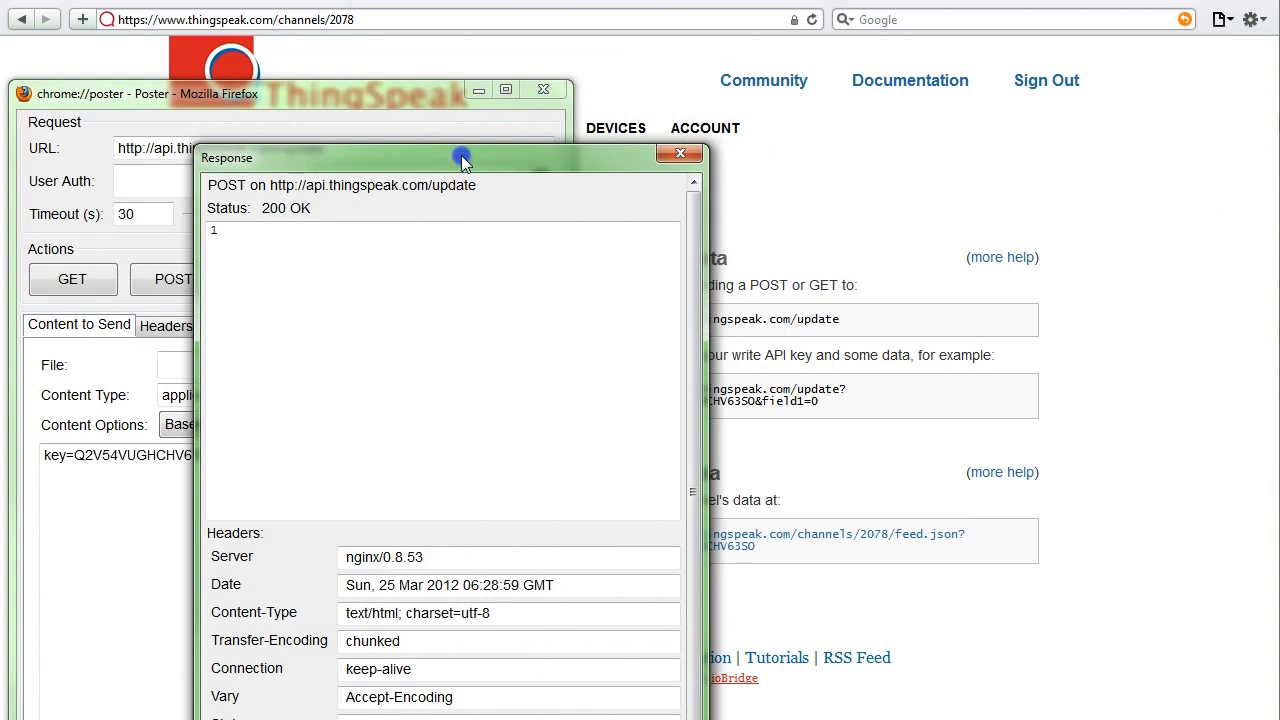
pyautogui.moveTo(459, 158); pyautogui.dragTo(602, 192)
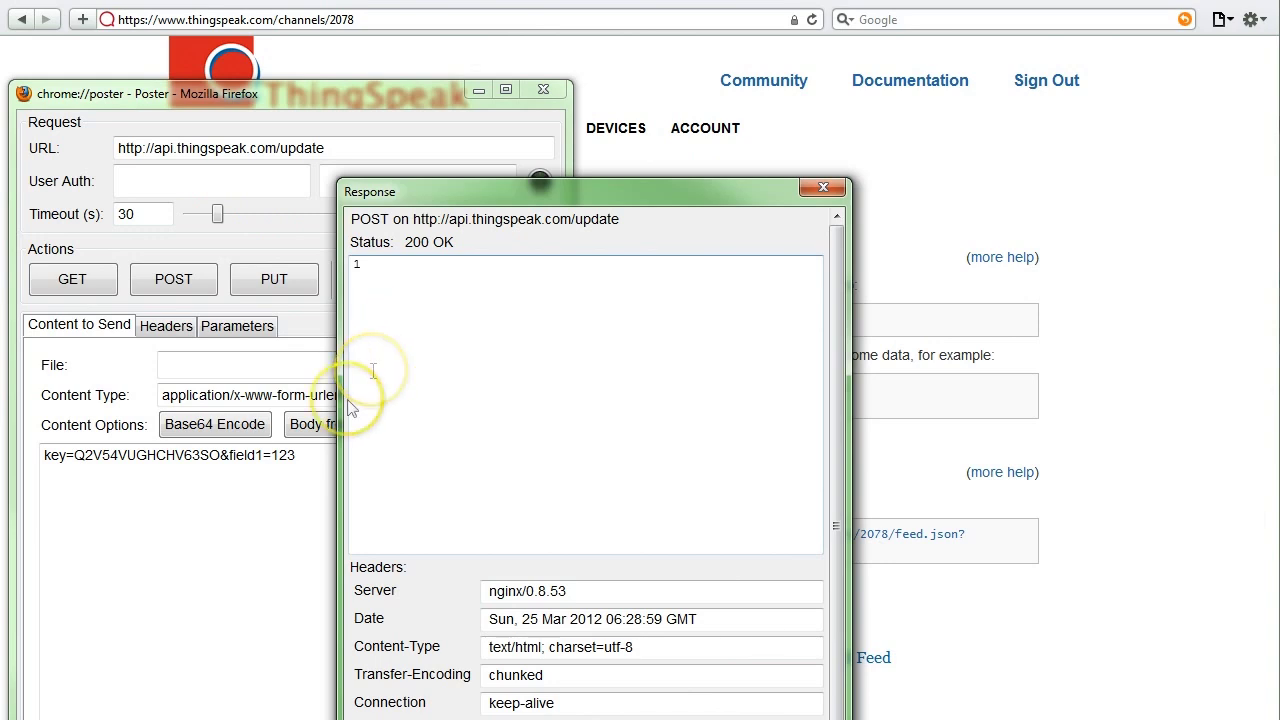
pyautogui.click(305, 455)
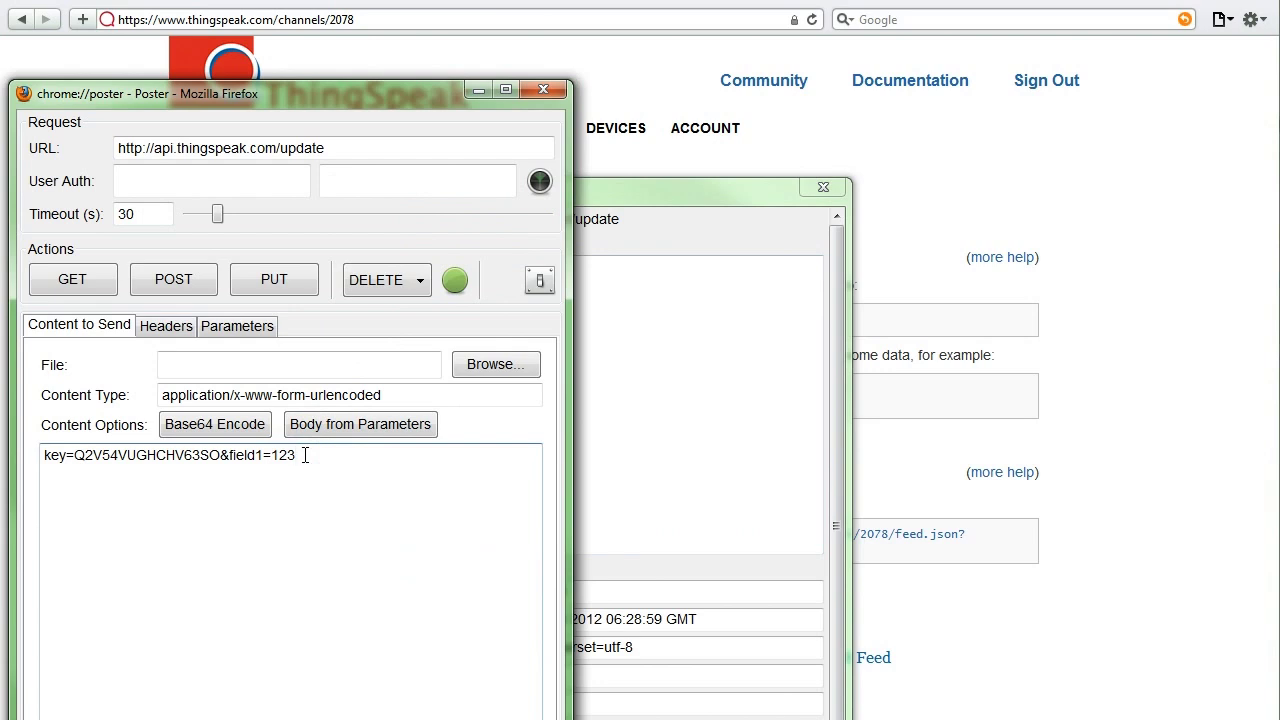
pyautogui.press('BackSpace')
pyautogui.write('4')
pyautogui.click(173, 281)
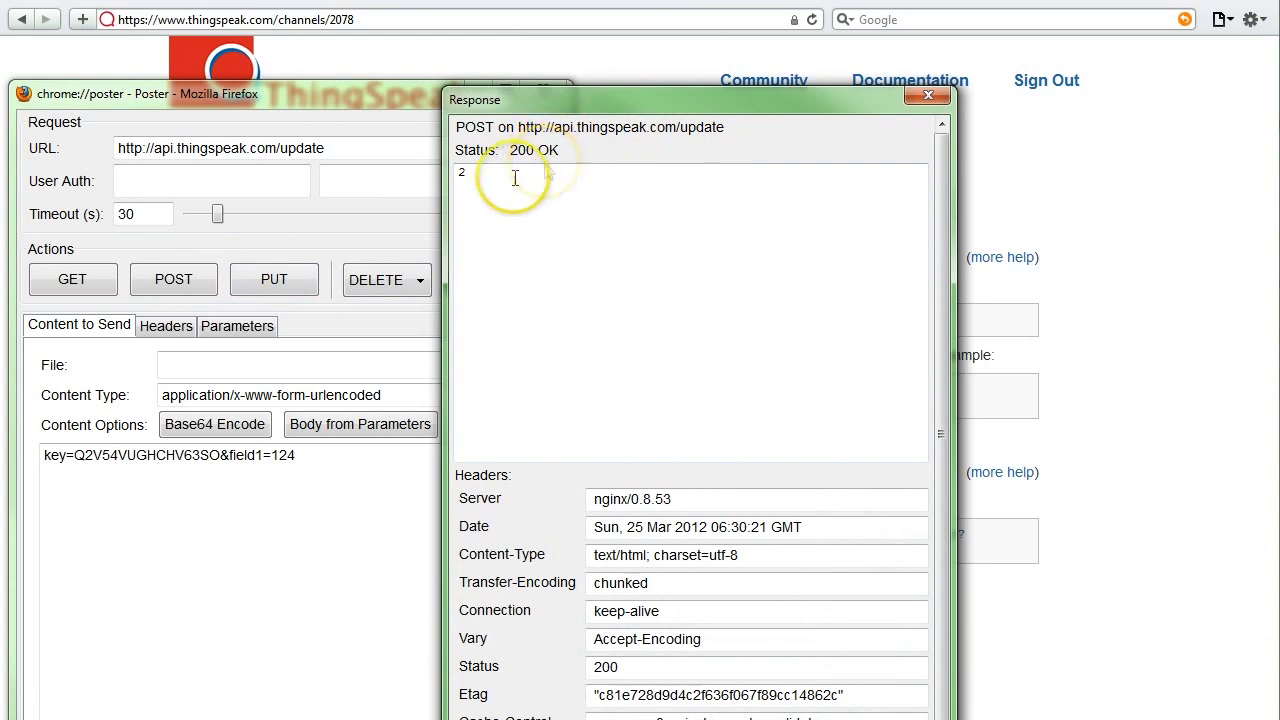
# Step: Close the Response and Poster windows and view the channel's Charts page
pyautogui.click(485, 183)
pyautogui.click(473, 180)
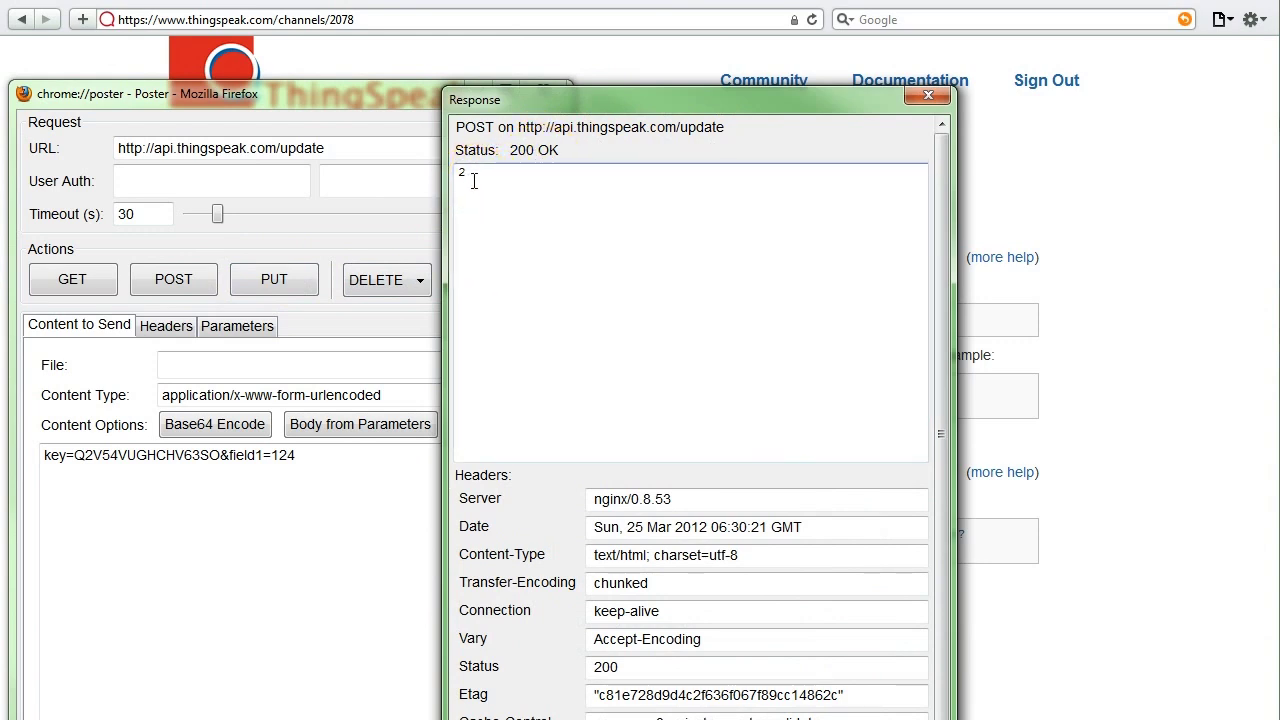
pyautogui.click(486, 197)
pyautogui.click(528, 400)
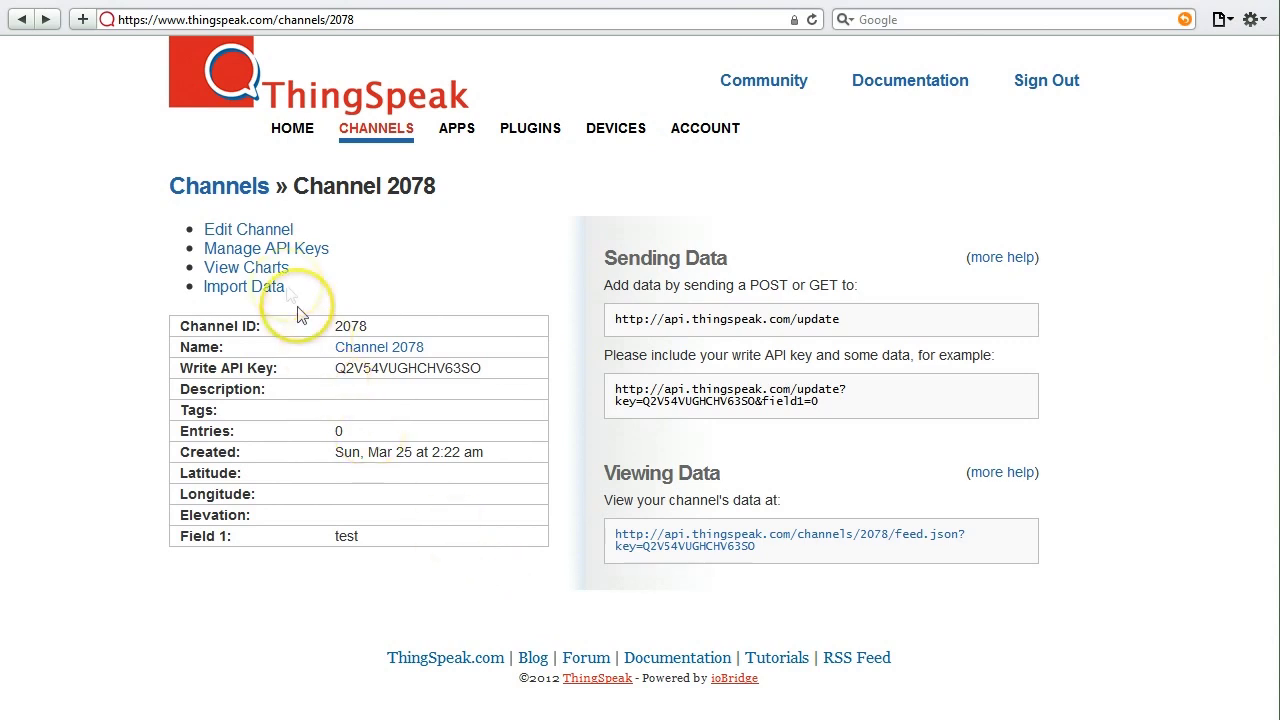
pyautogui.click(280, 272)
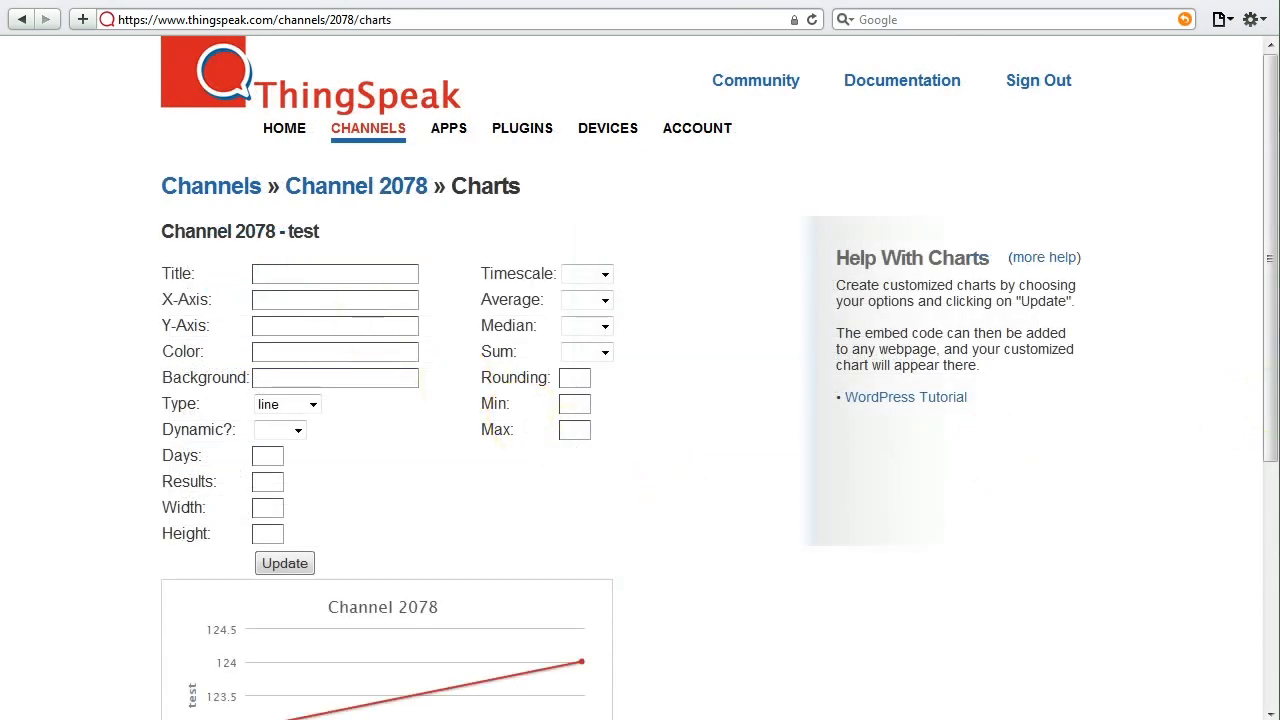
pyautogui.moveTo(1268, 370); pyautogui.dragTo(1272, 545)
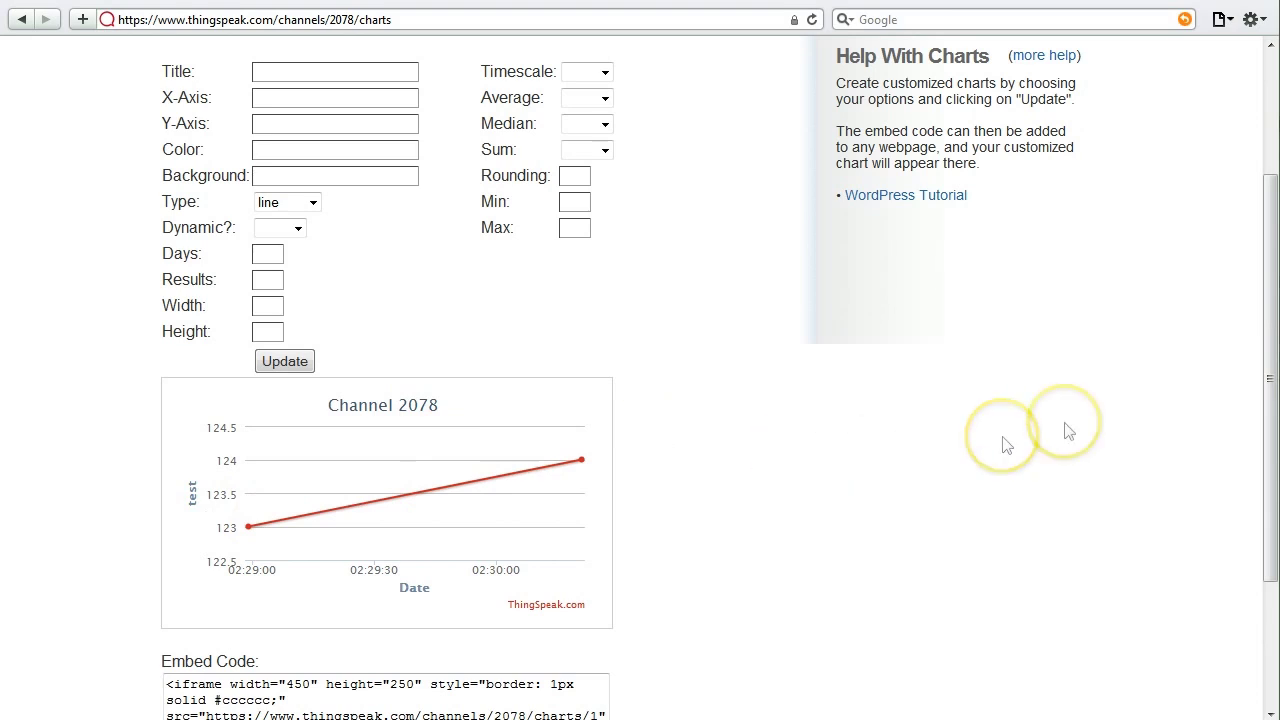
pyautogui.moveTo(1265, 383); pyautogui.dragTo(1272, 450)
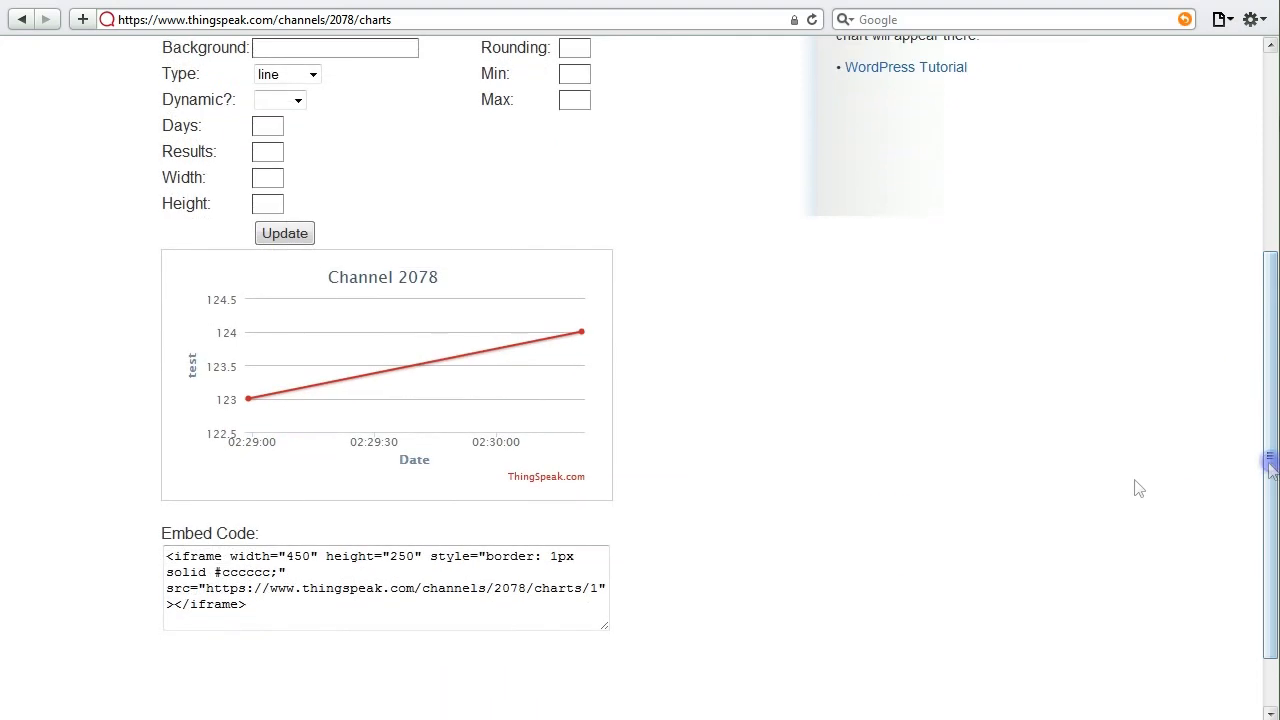
pyautogui.moveTo(268, 610); pyautogui.dragTo(148, 556)
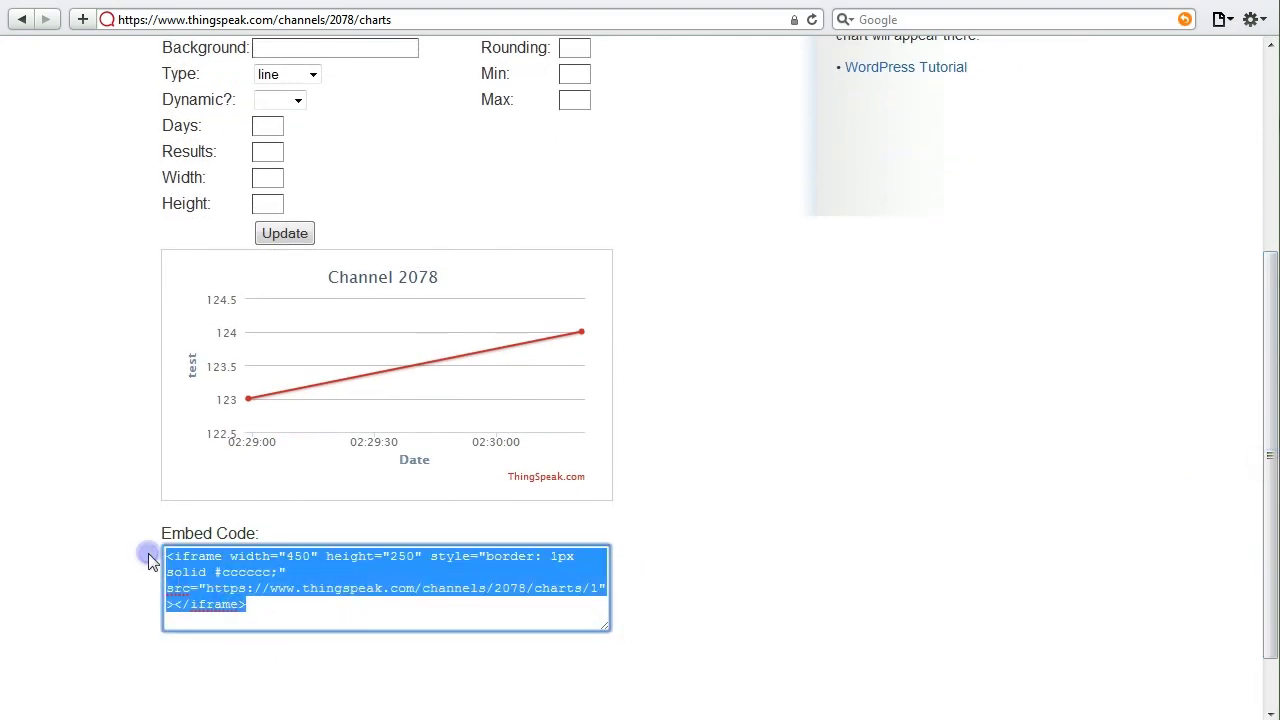
pyautogui.click(313, 600)
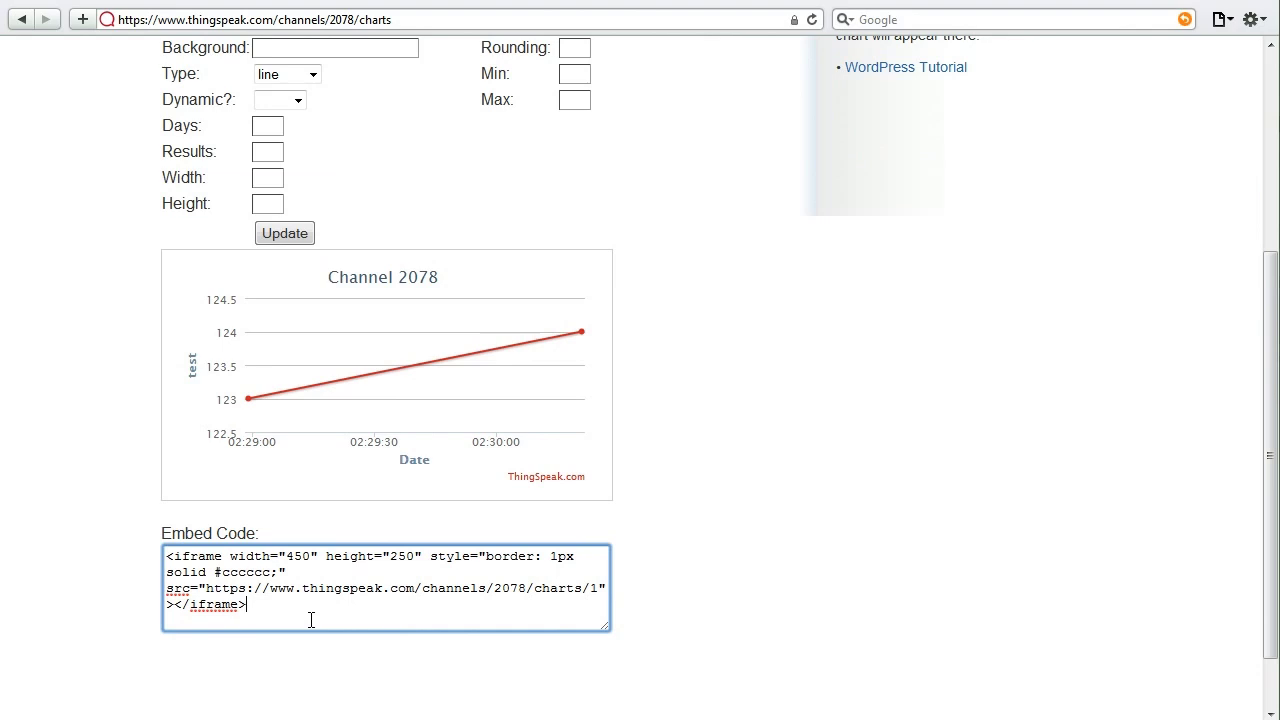
pyautogui.hotkey('alt', 'Left')
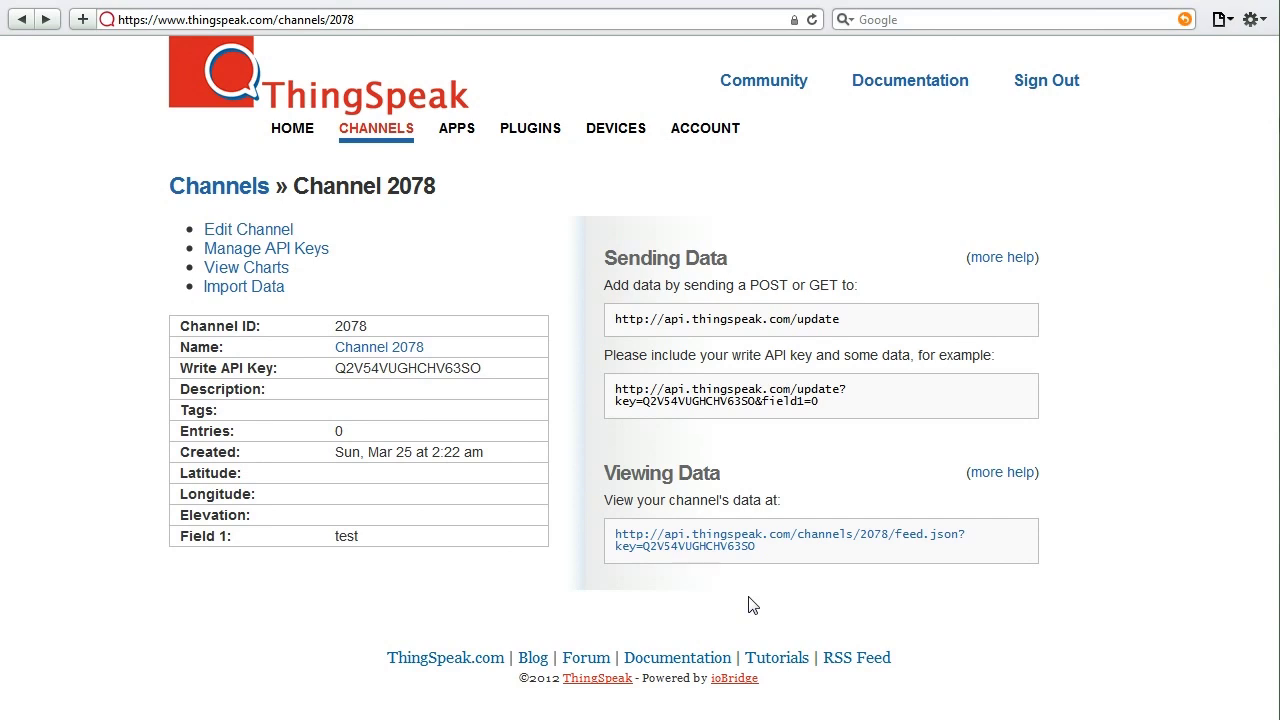
# Step: Open the feed.json link and view the feed listing field1 entries 123 and 124
pyautogui.click(755, 595)
pyautogui.click(790, 573)
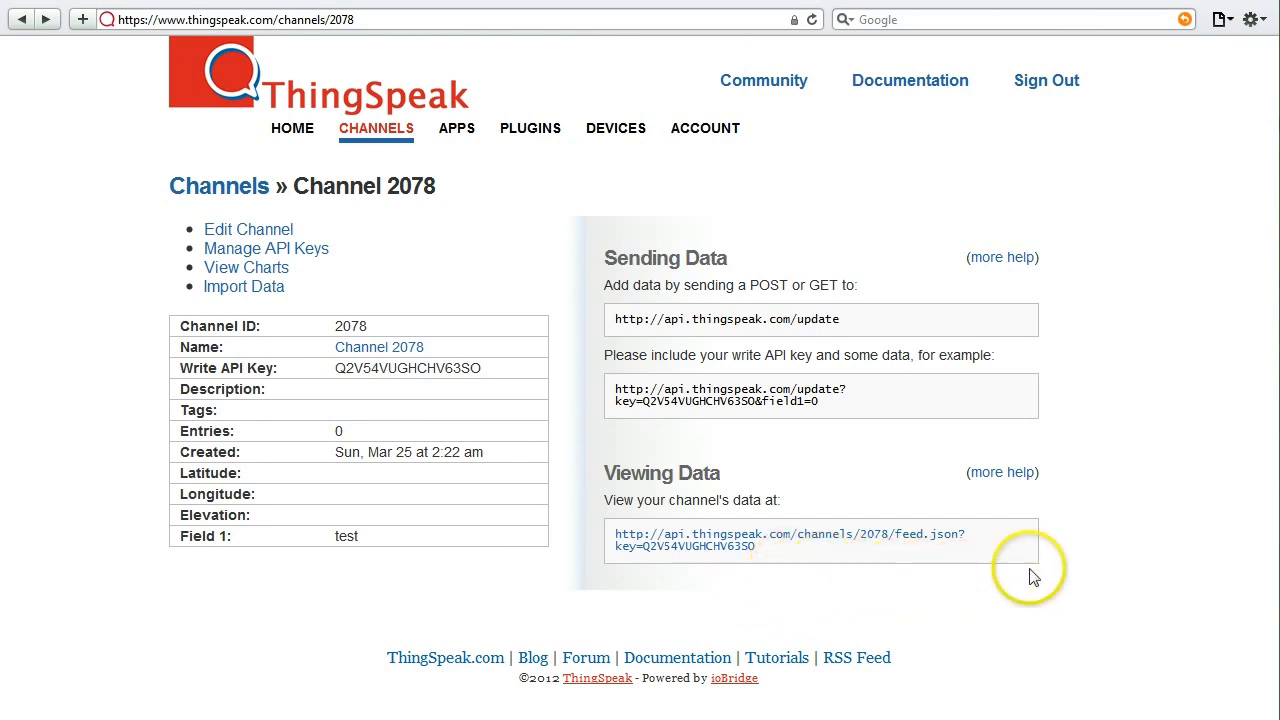
pyautogui.click(1002, 472)
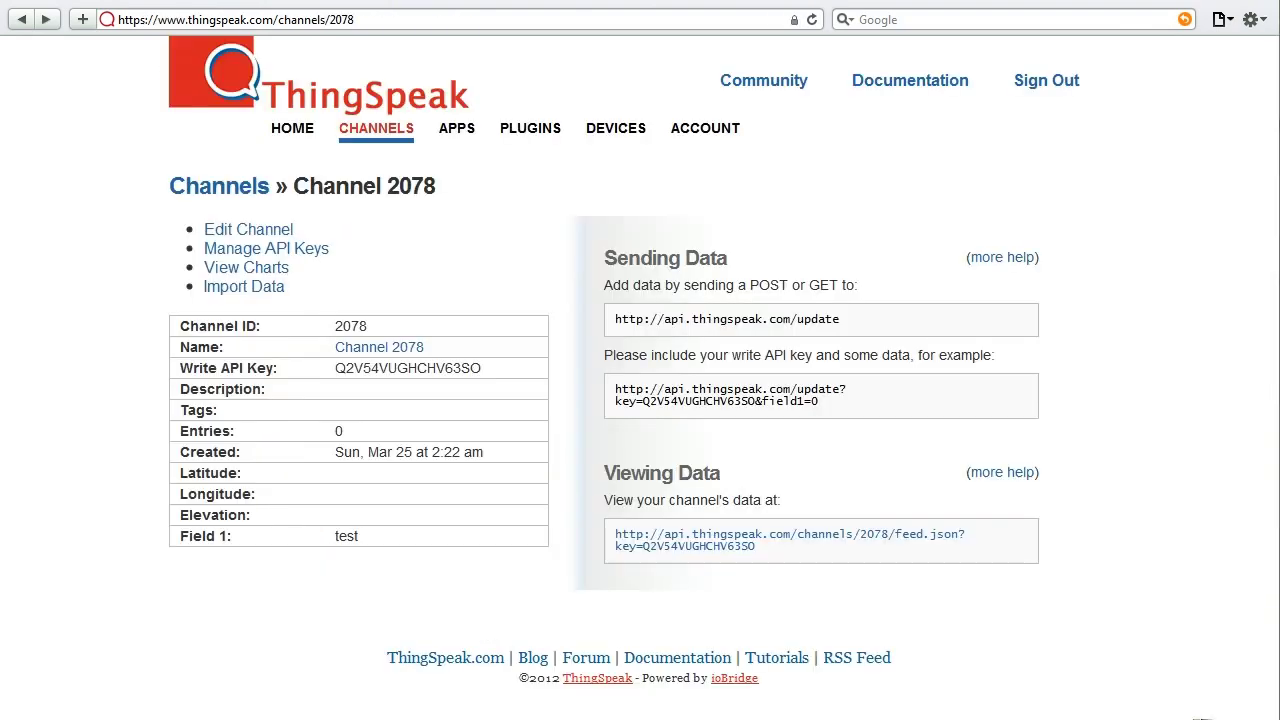
pyautogui.moveTo(330, 719); pyautogui.dragTo(303, 170)
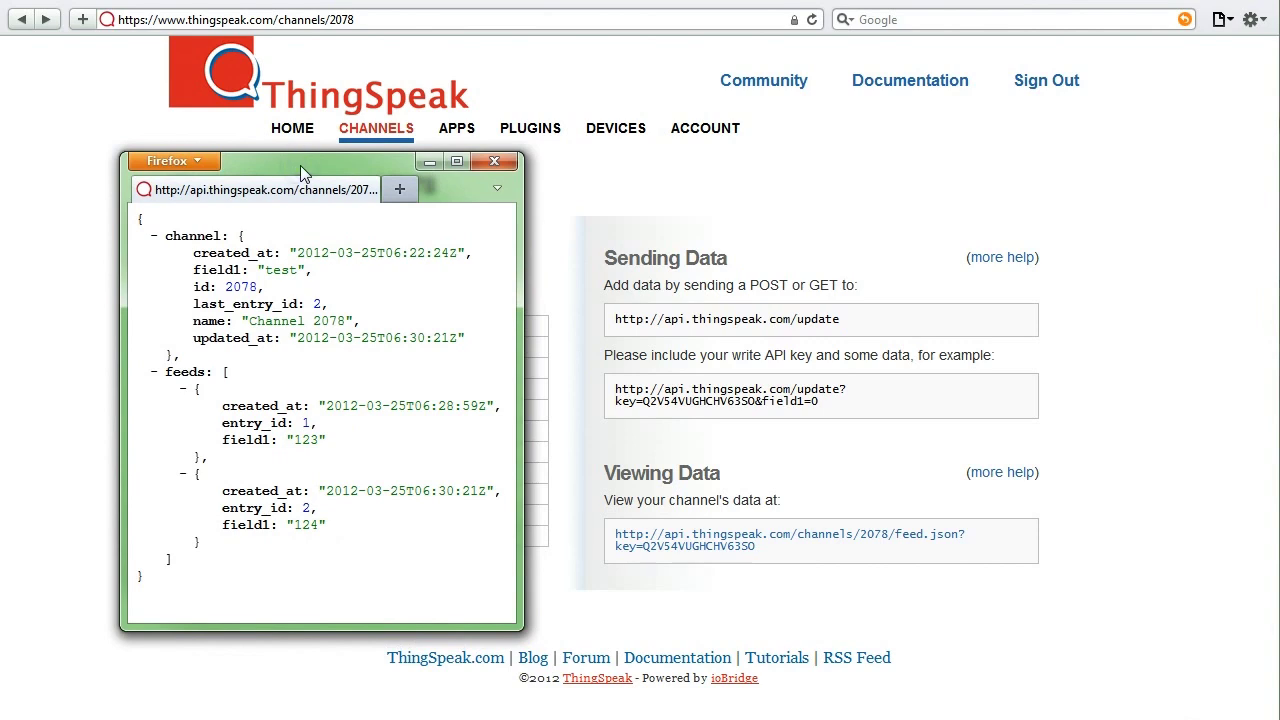